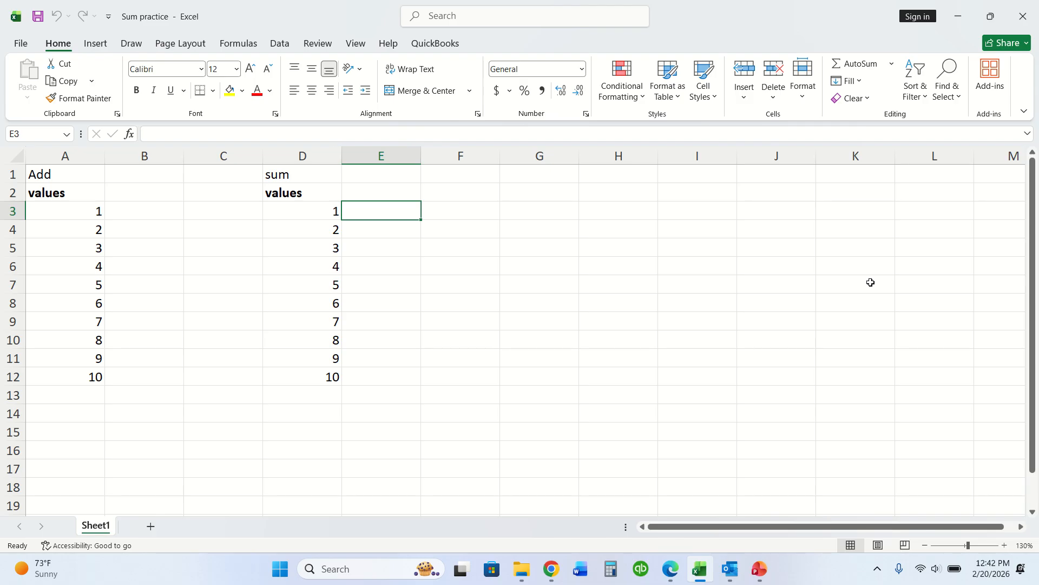
Step: Enter the formula =A3+A4 in cell B3 to add the first two values of column A
left_click(147, 210)
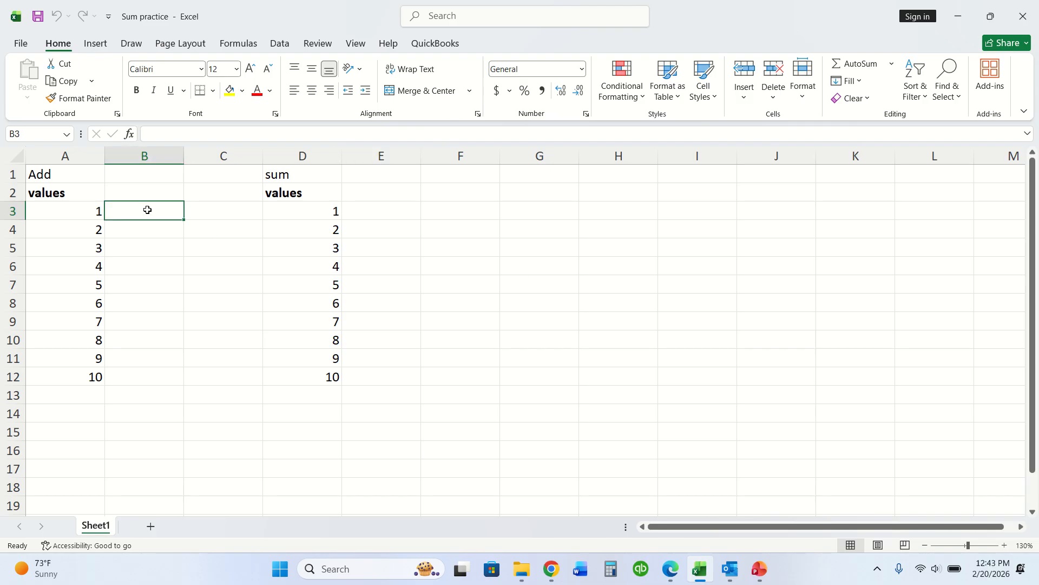
type("=")
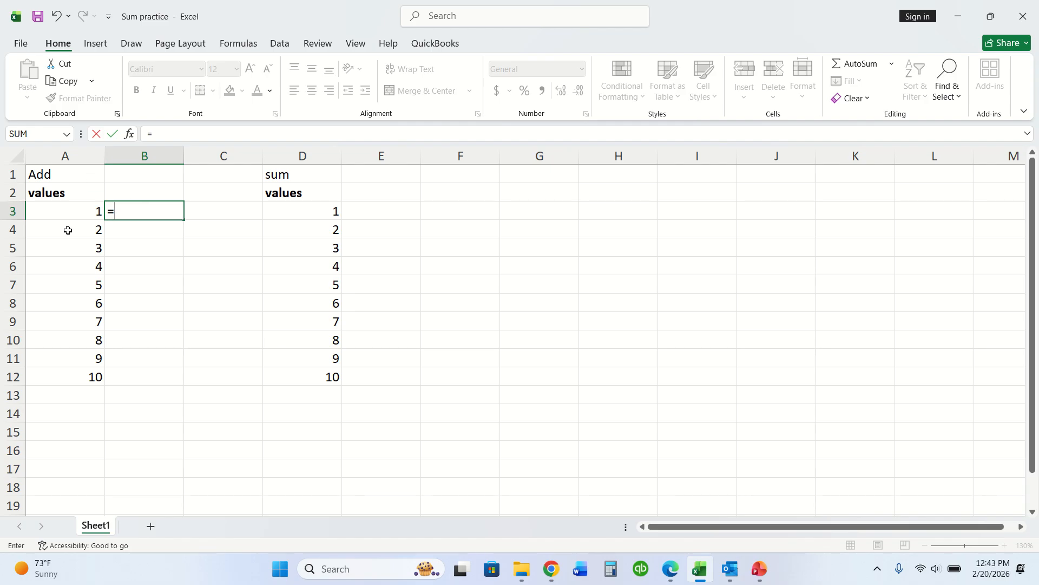
left_click(80, 209)
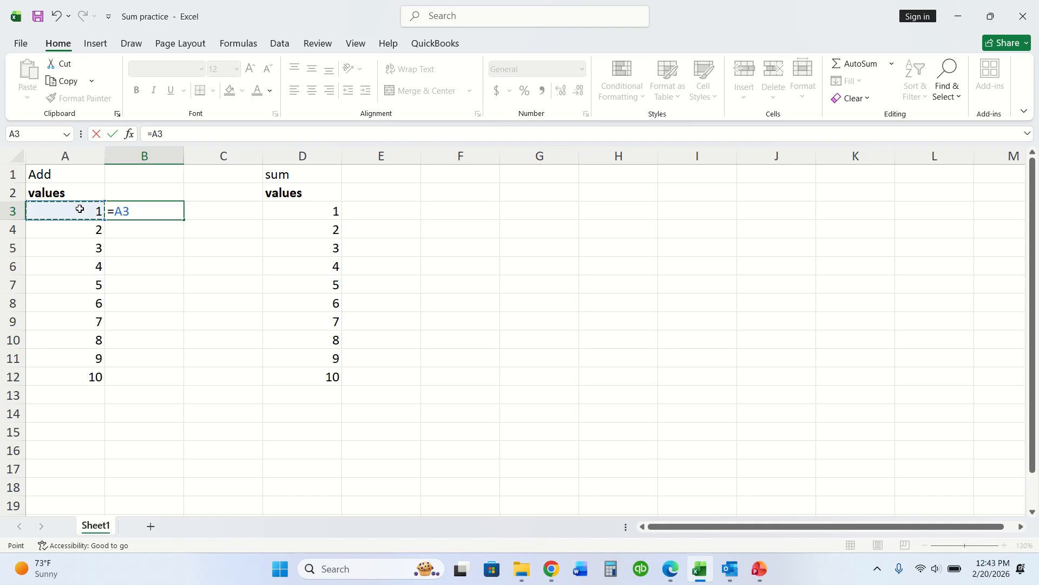
type("}")
key("Return")
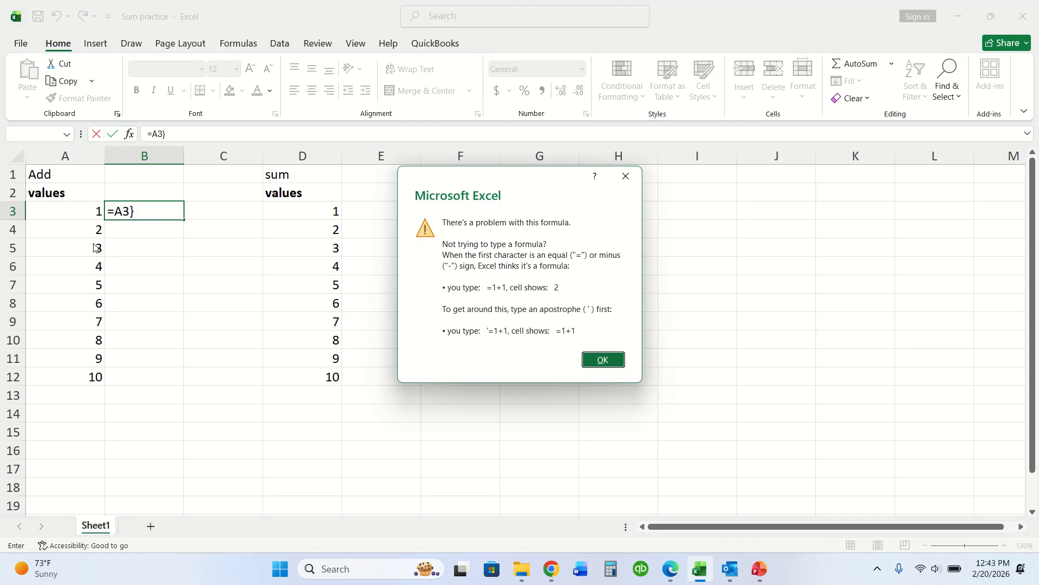
left_click(628, 180)
left_click(169, 210)
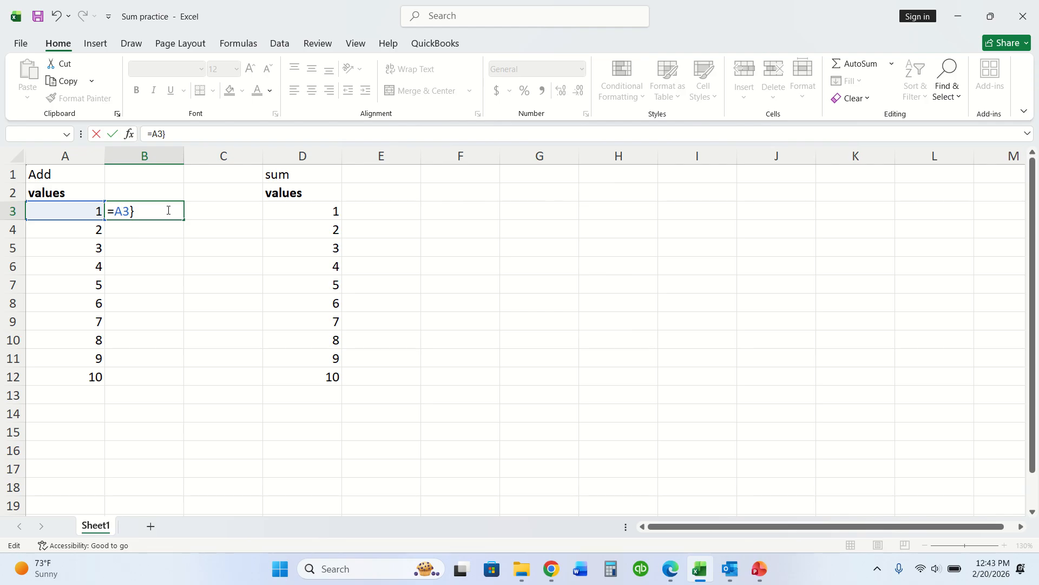
key("BackSpace")
type("+")
left_click(100, 229)
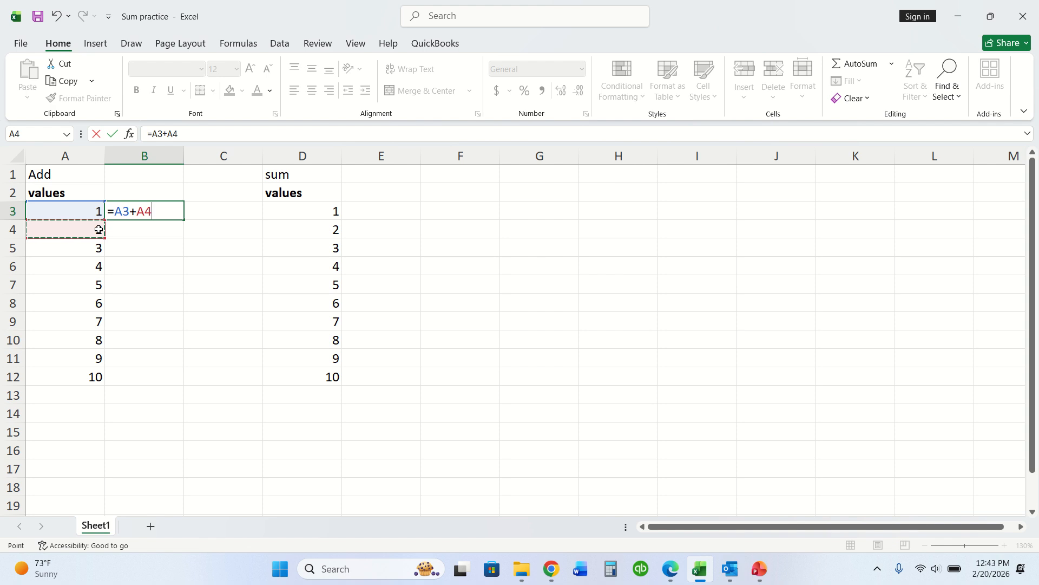
key("Return")
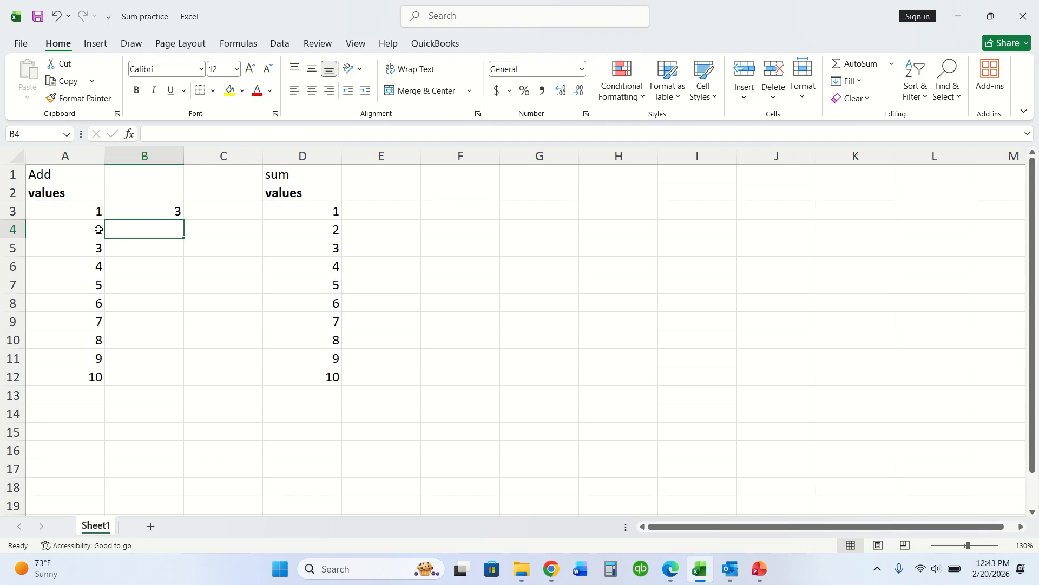
left_click_drag(97, 210, 91, 377)
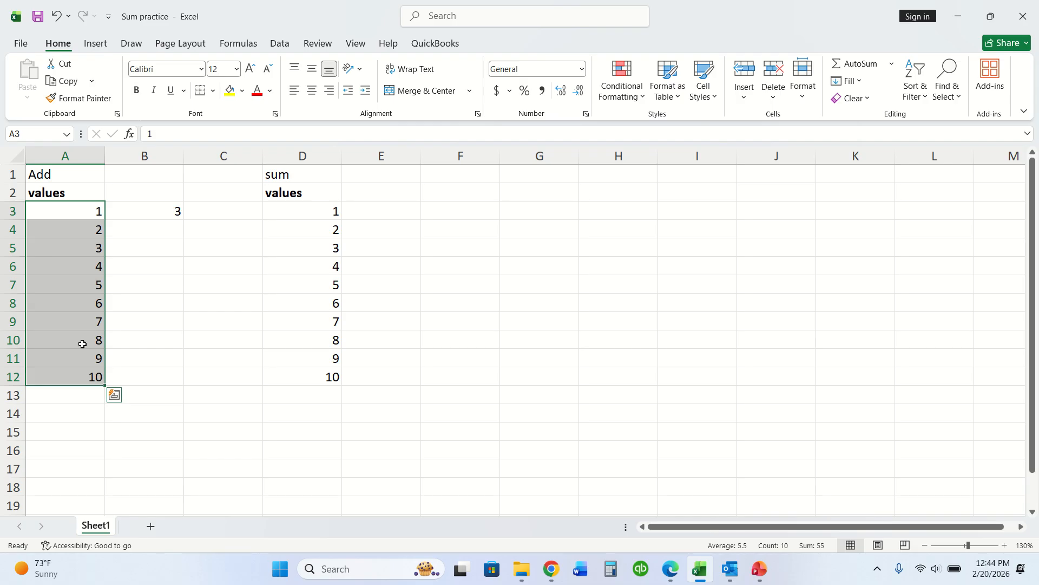
left_click(90, 205)
left_click(92, 230)
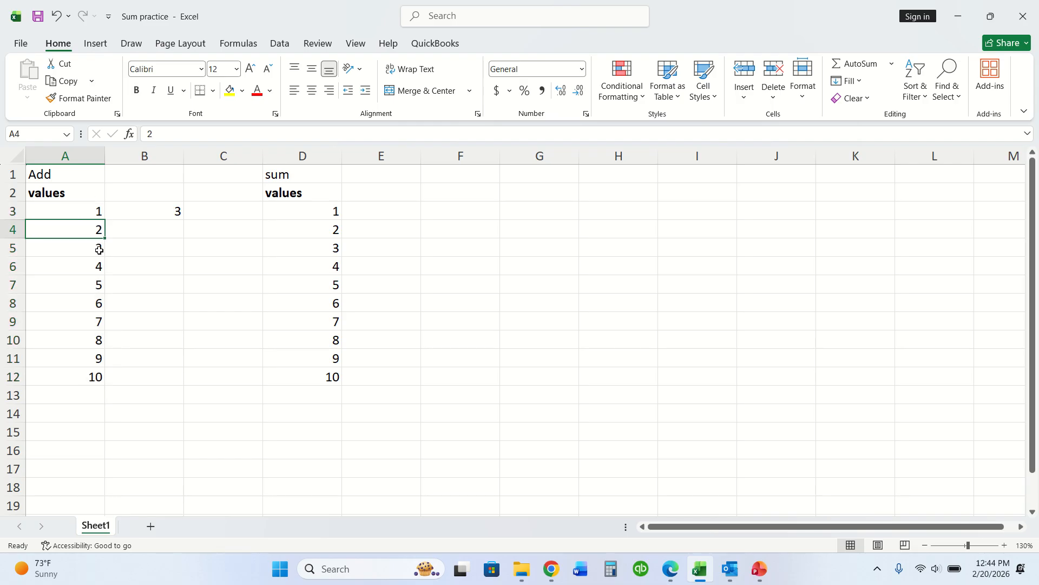
left_click(99, 250)
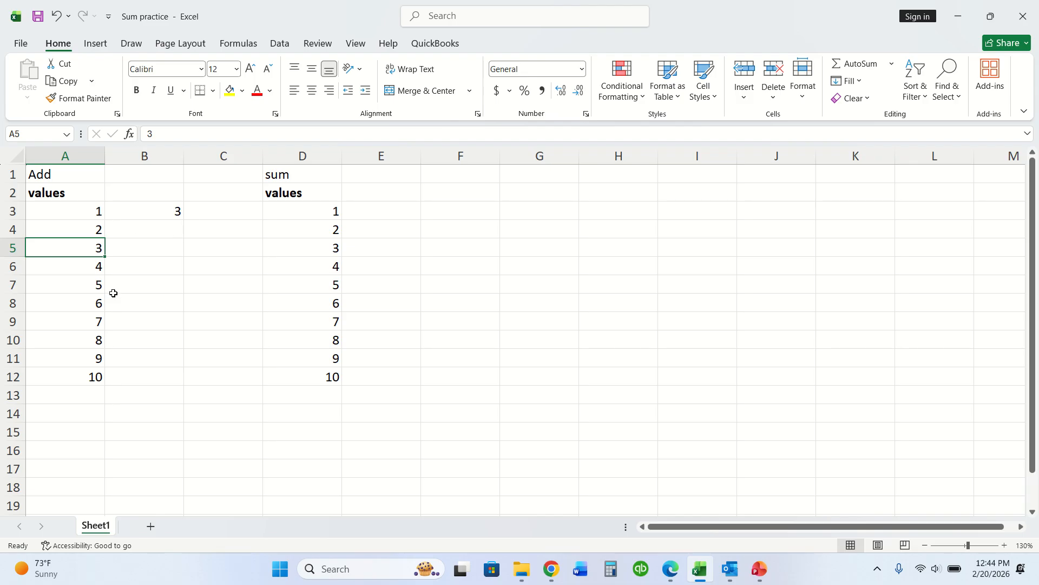
Step: Enter the formula =A3+A4+A5+A6 in cell B4 to add the first four values of column A
left_click(161, 226)
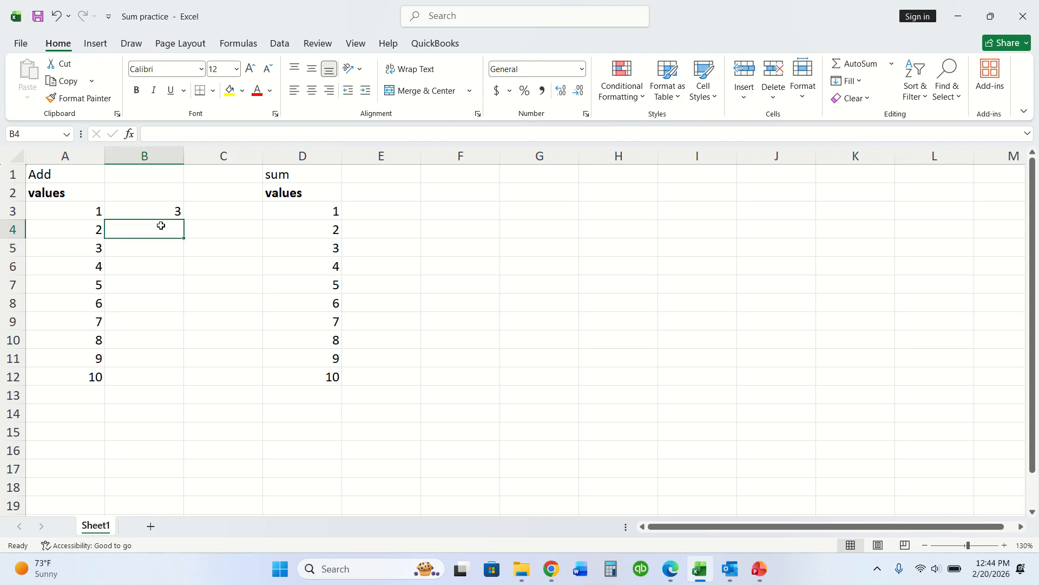
type("=")
left_click(84, 214)
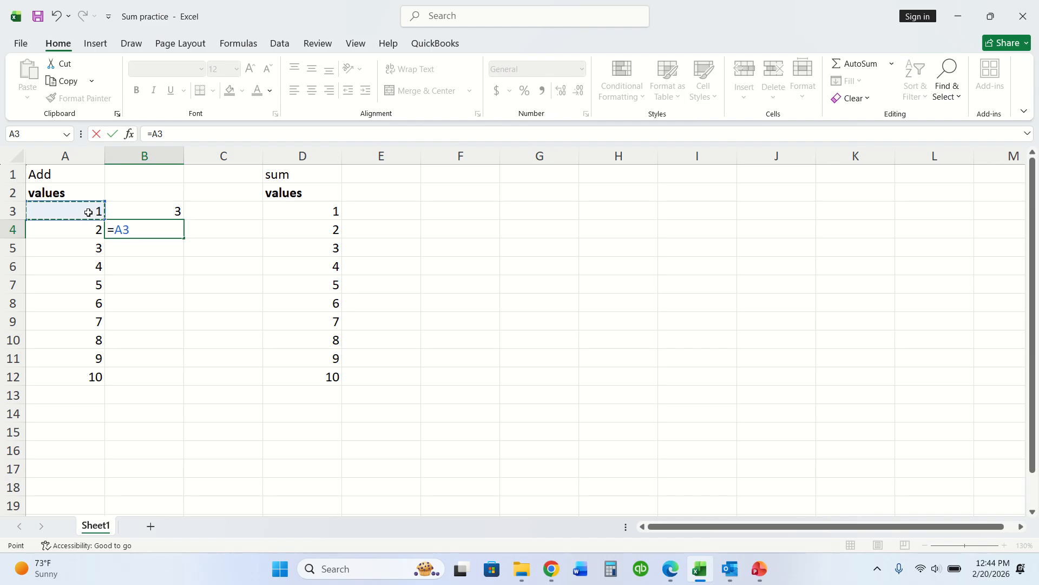
type("+")
left_click(99, 230)
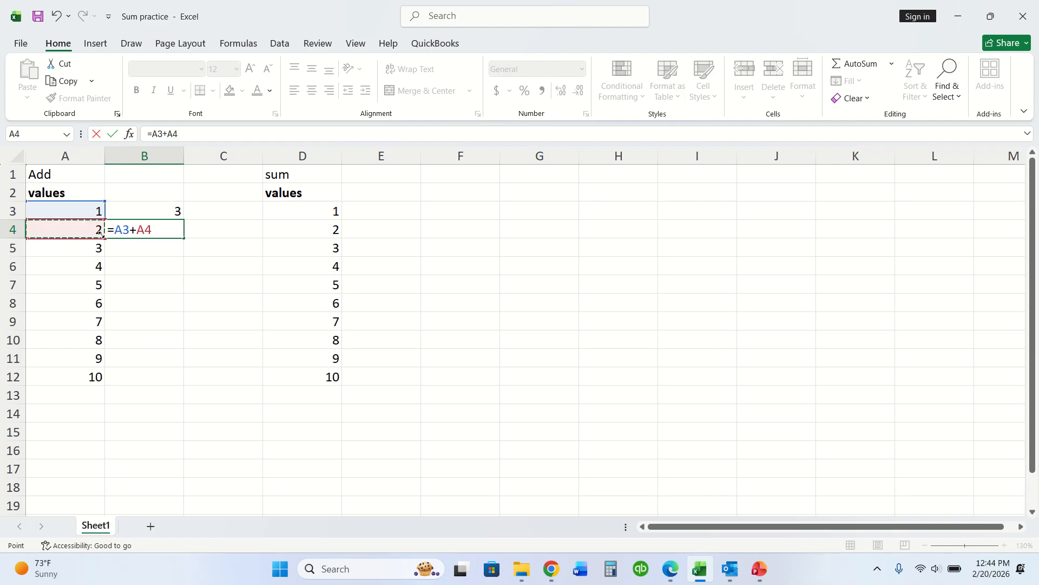
type("+")
left_click(89, 245)
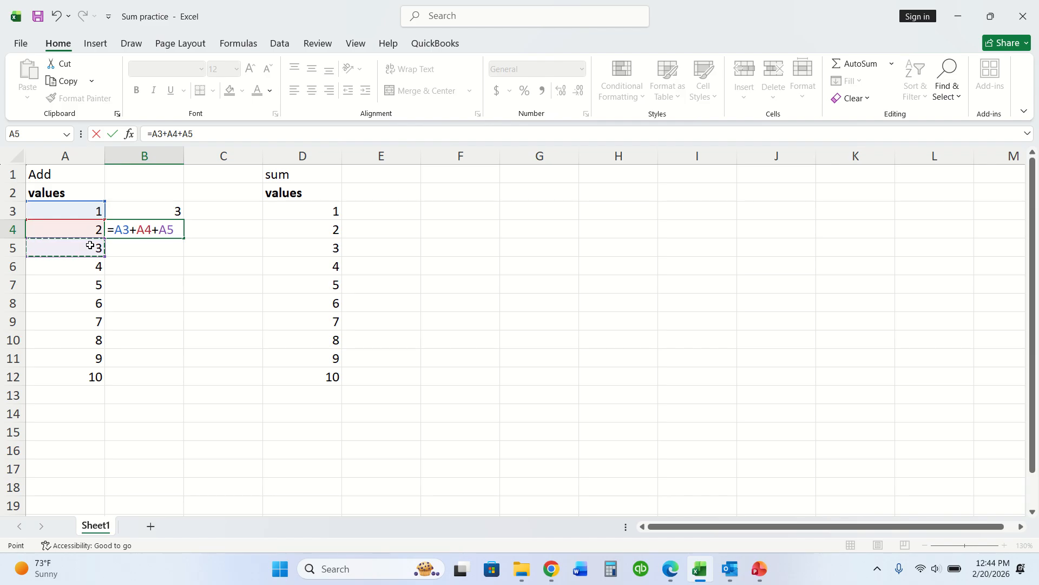
type("+")
left_click(97, 266)
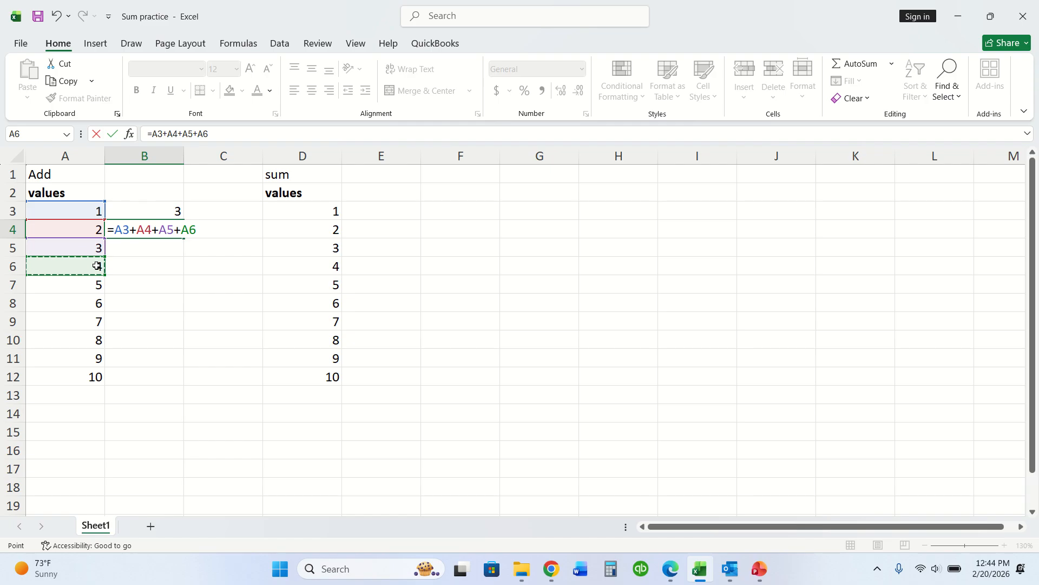
key("Return")
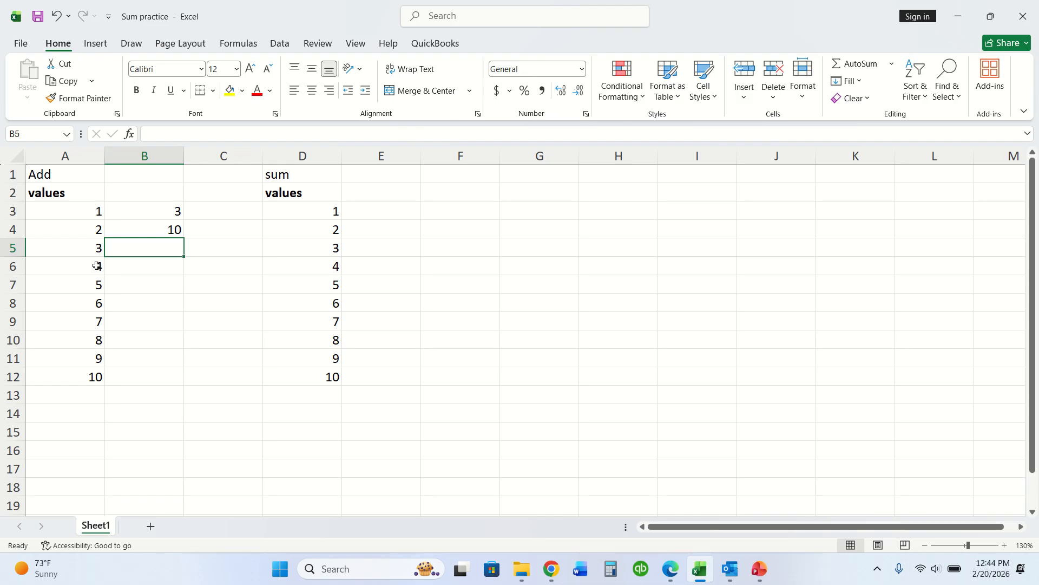
Step: Insert the SUM function in cell E3 with D3 as its first argument
left_click(416, 203)
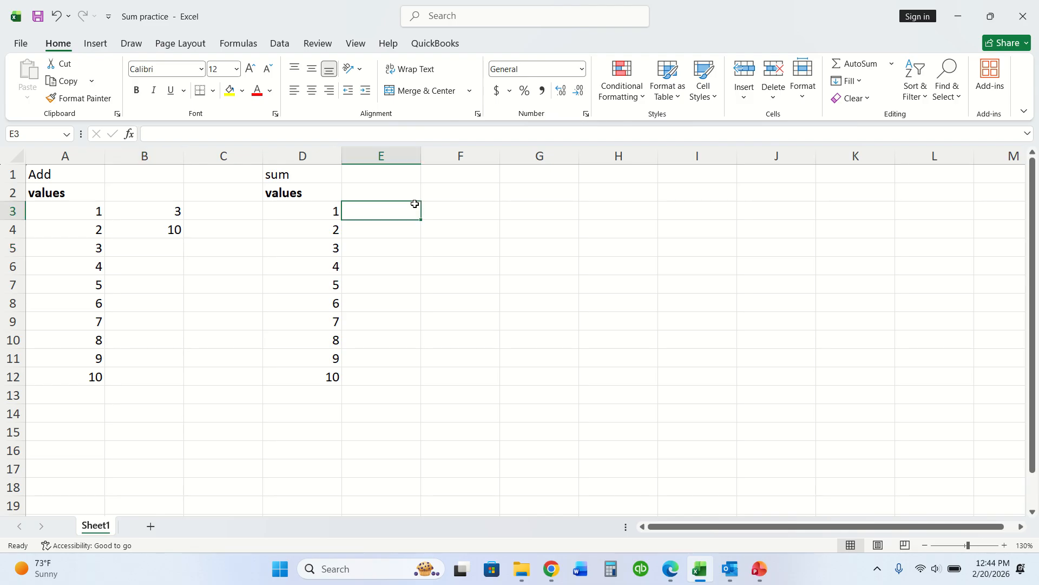
left_click(129, 133)
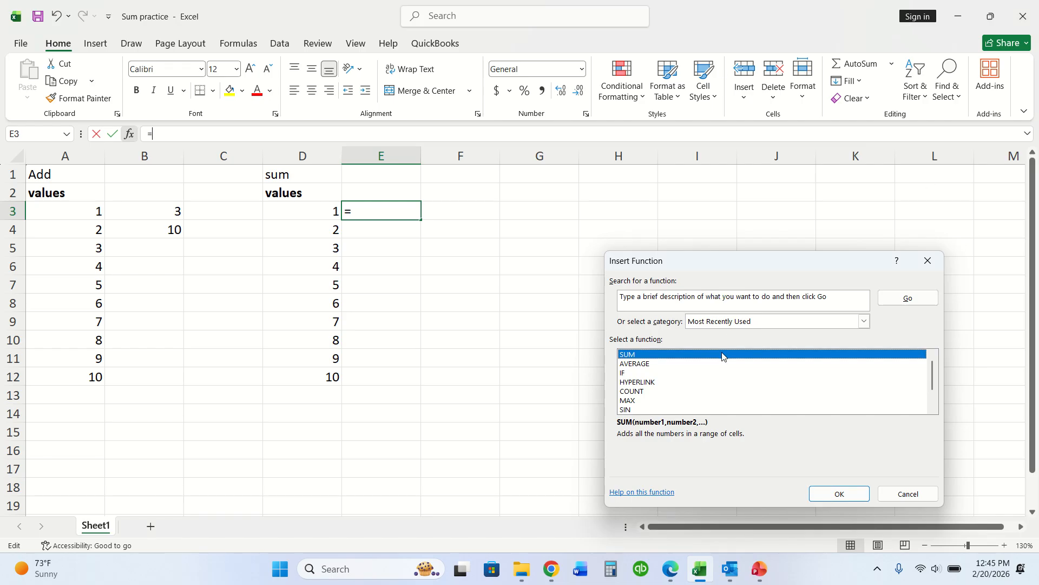
double_click(722, 355)
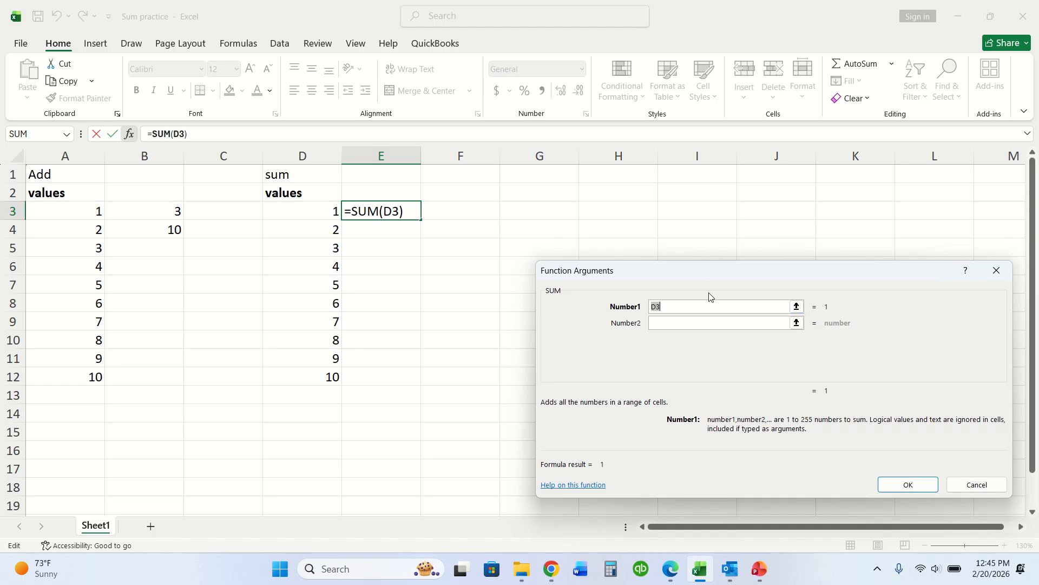
left_click(709, 307)
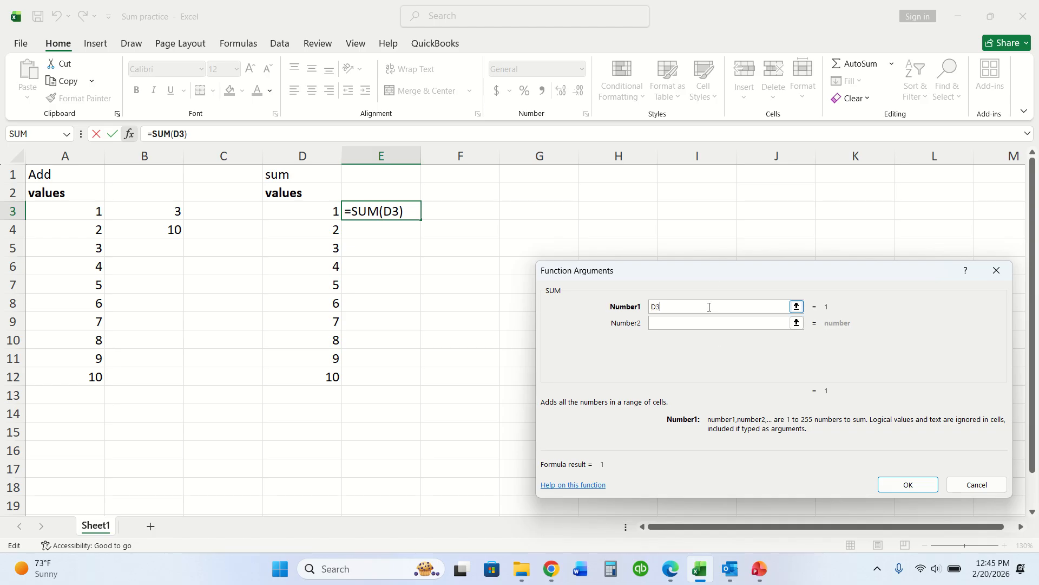
type("+")
left_click(326, 212)
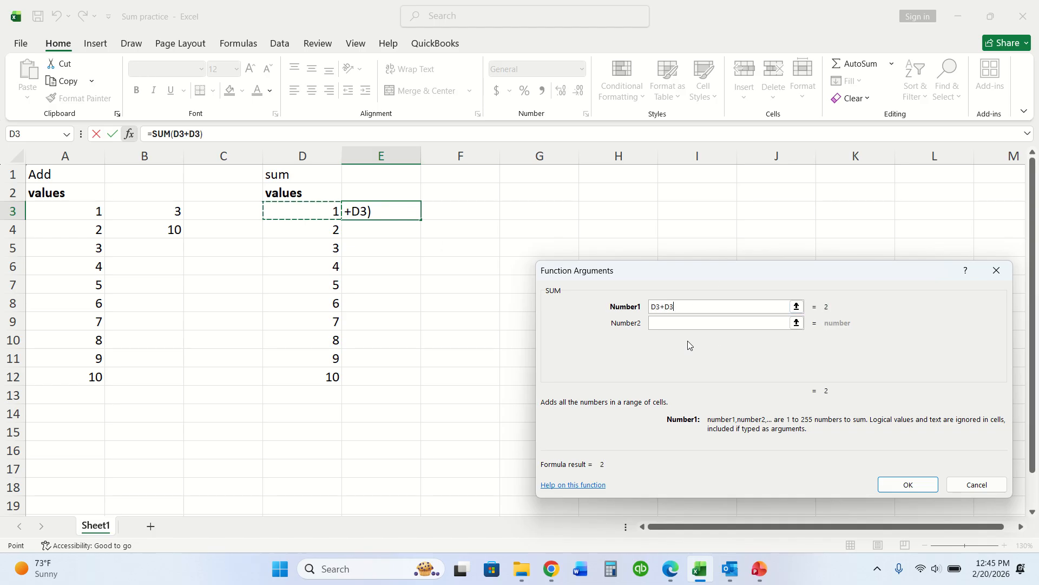
key("BackSpace")
key("BackSpace")
key("BackSpace")
key("Tab")
key("Tab")
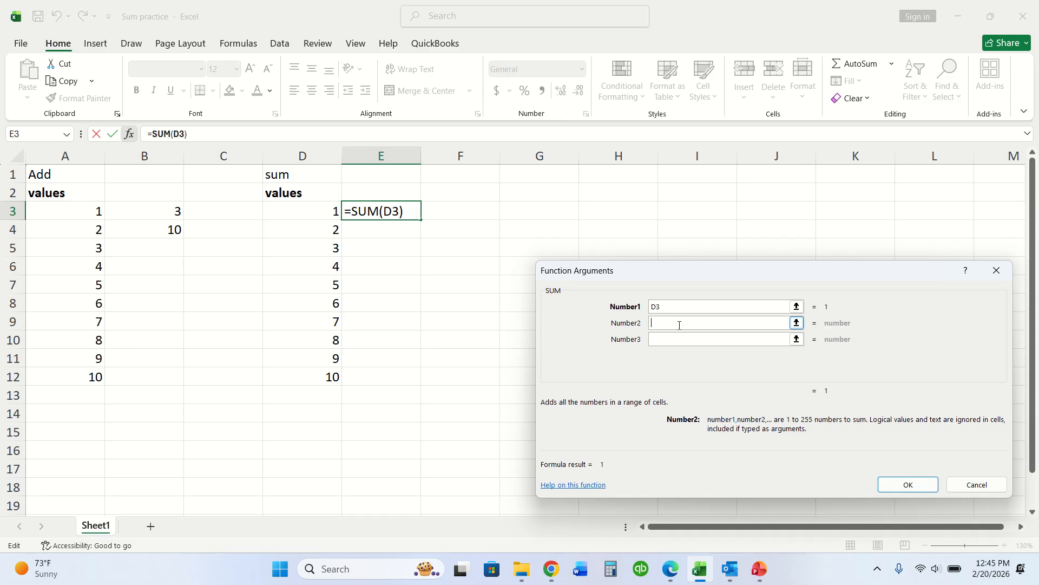
Step: Add D4, D5 and D6 as the second, third and fourth arguments of the SUM function and accept the formula
left_click(321, 230)
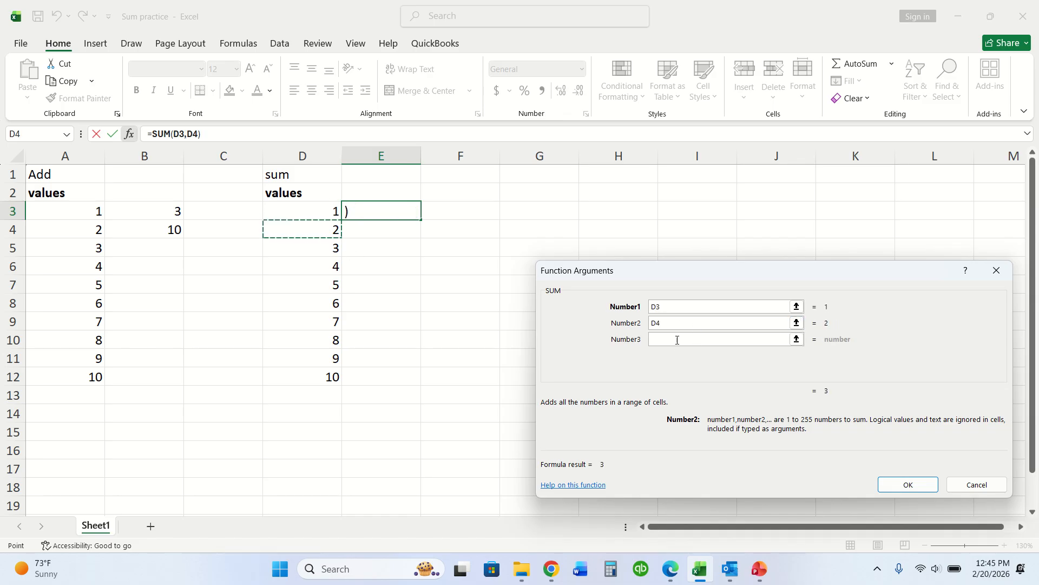
left_click(652, 340)
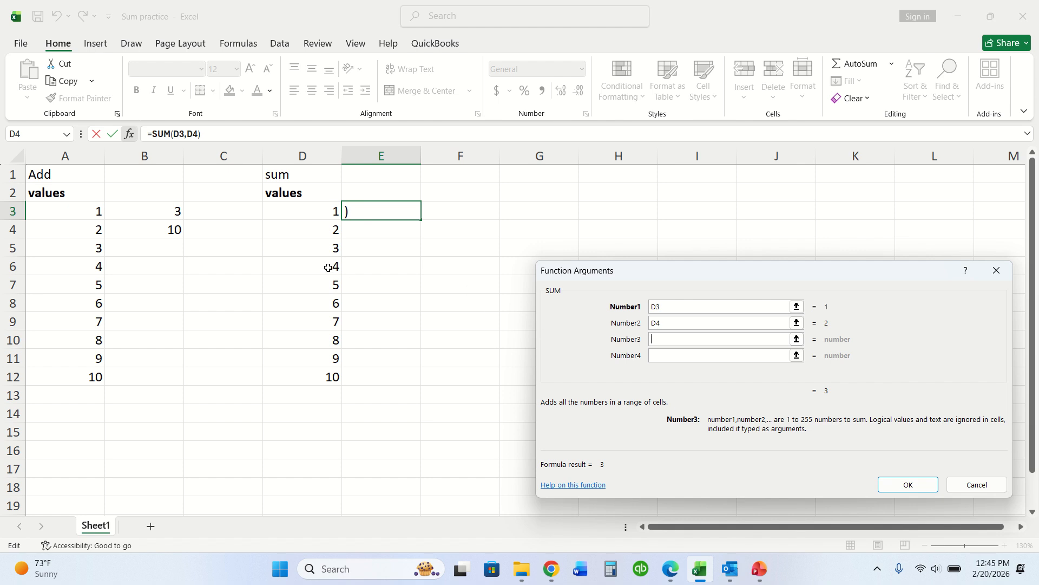
left_click(331, 249)
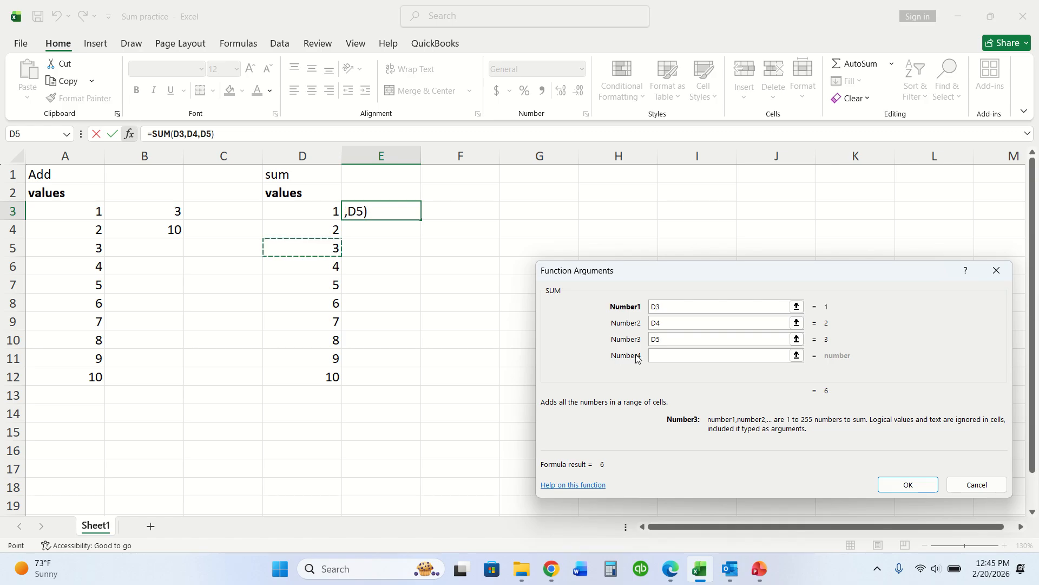
left_click(656, 355)
left_click(334, 267)
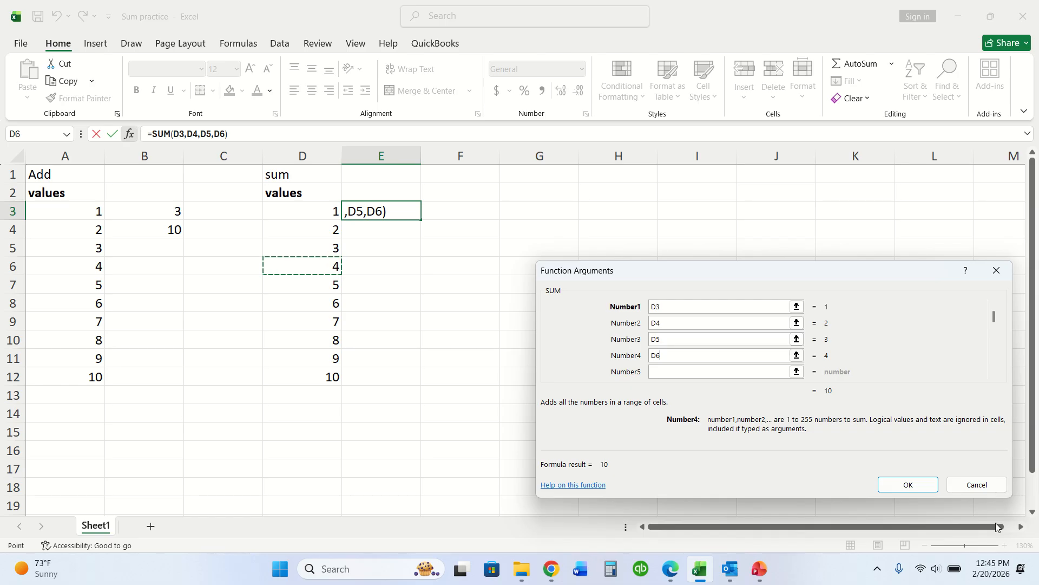
left_click(926, 480)
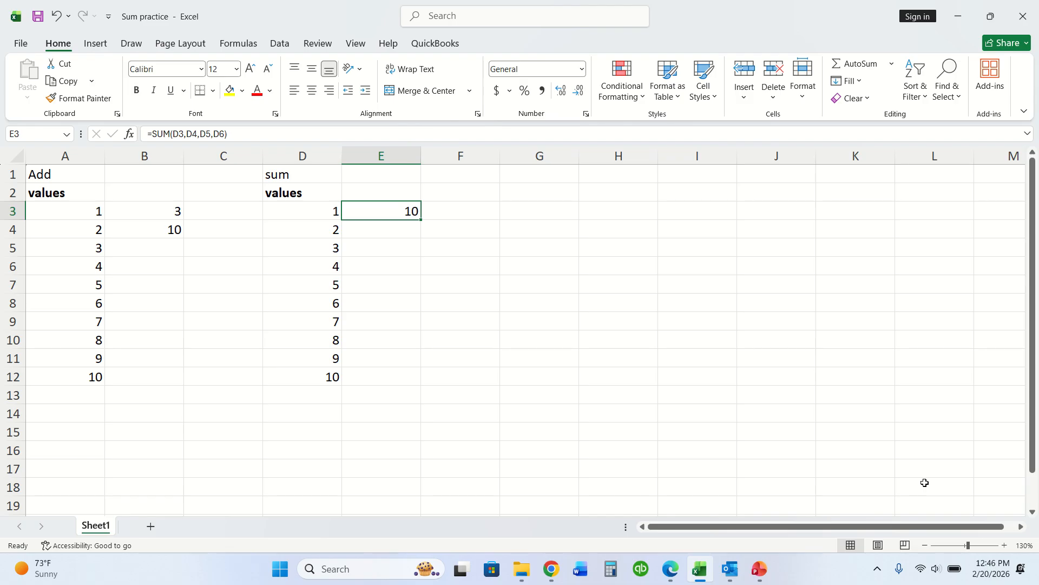
left_click(187, 135)
left_click(201, 134)
left_click(214, 134)
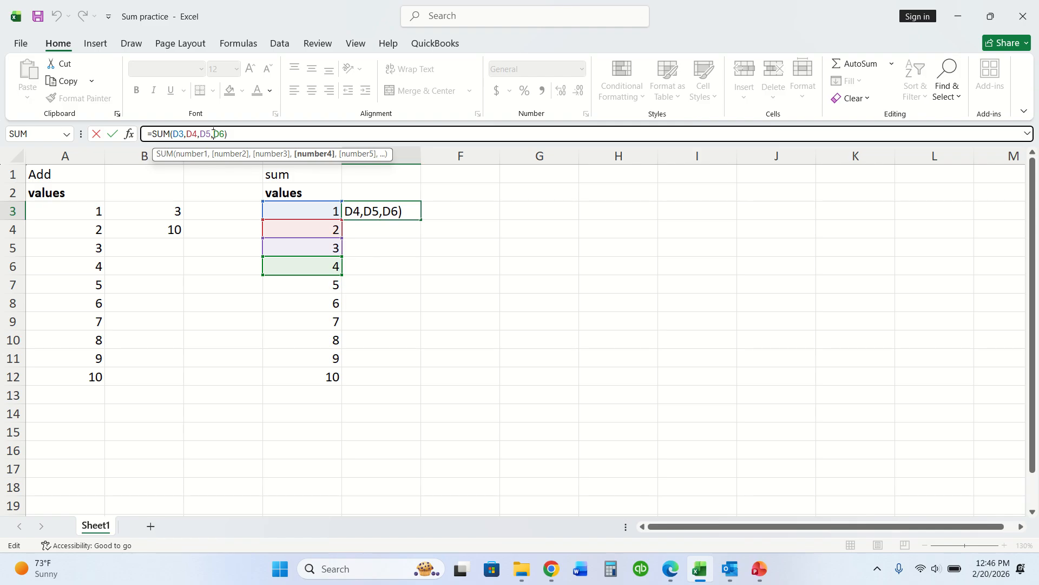
left_click(396, 228)
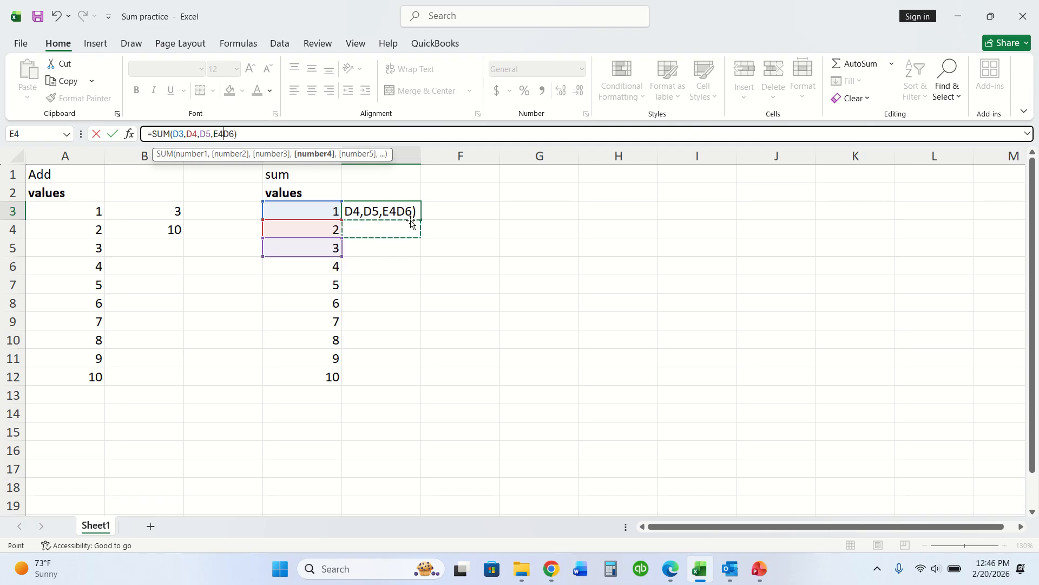
left_click_drag(409, 264, 408, 252)
key("F2")
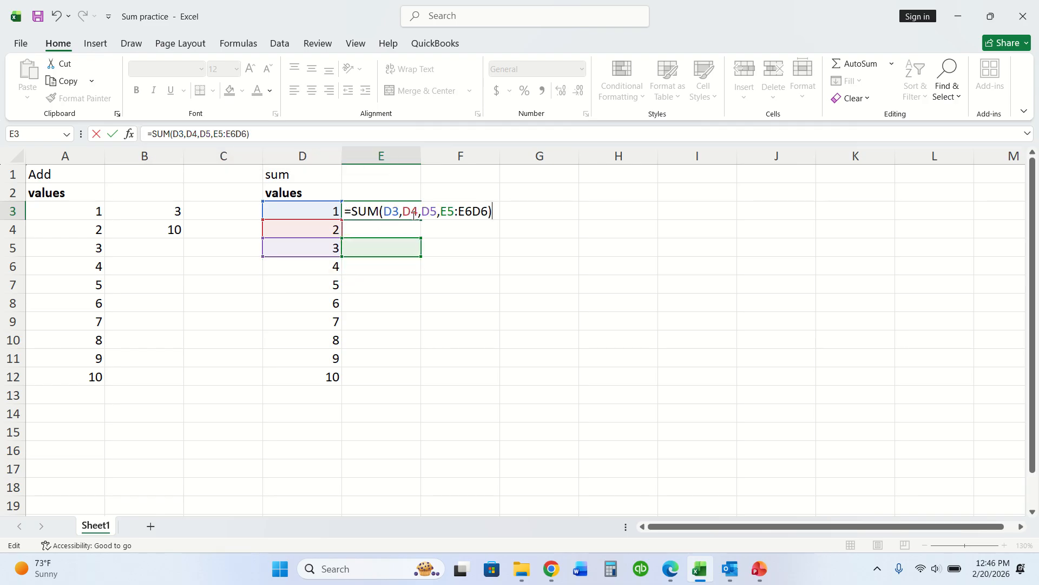
key("BackSpace")
key("ctrl+Return")
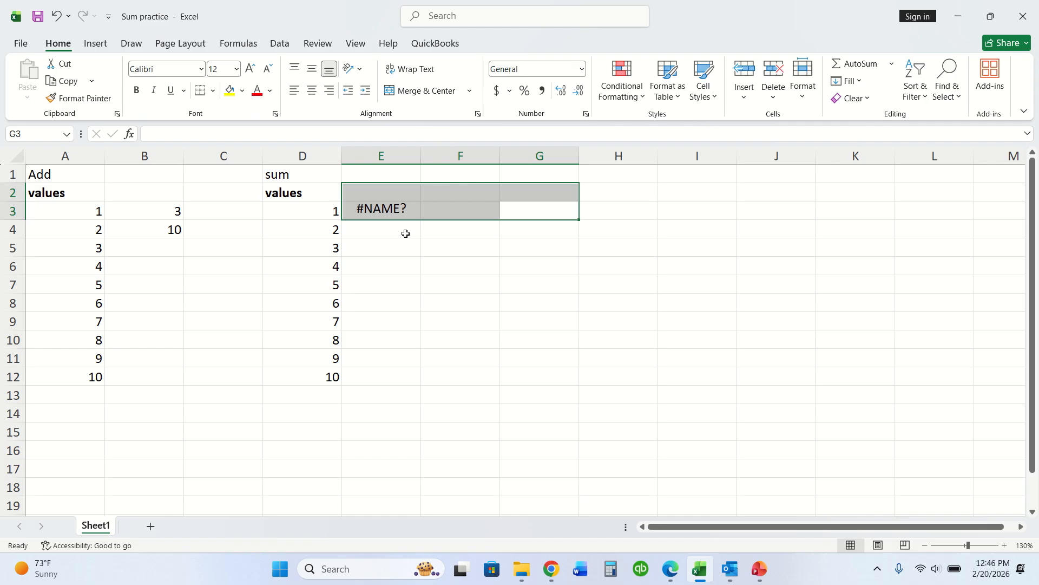
Step: Remove the faulty SUM formula from cell E3 and select the emptied cell
key("ctrl+z")
key("ctrl+z")
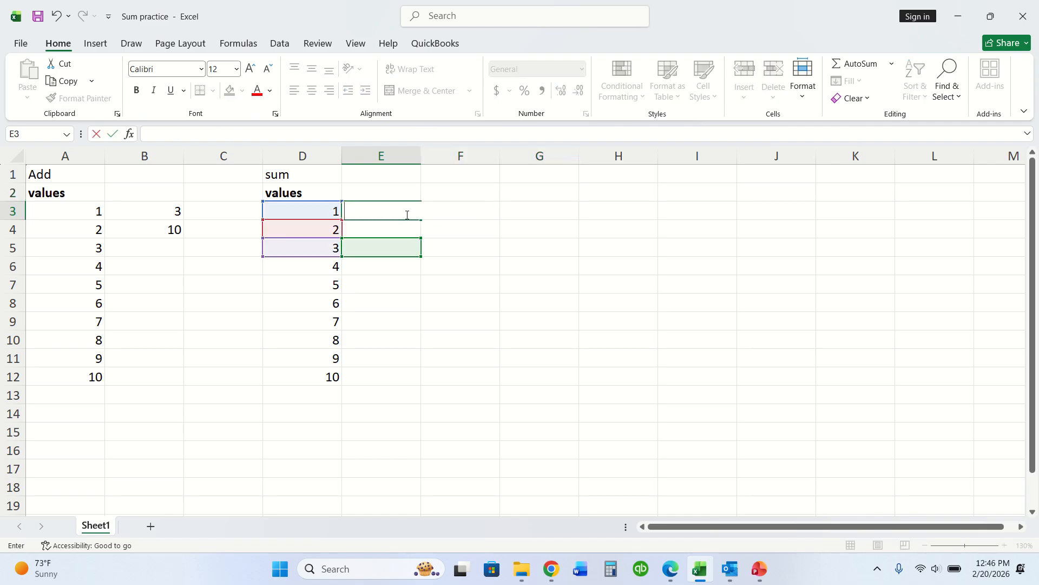
left_click(400, 218)
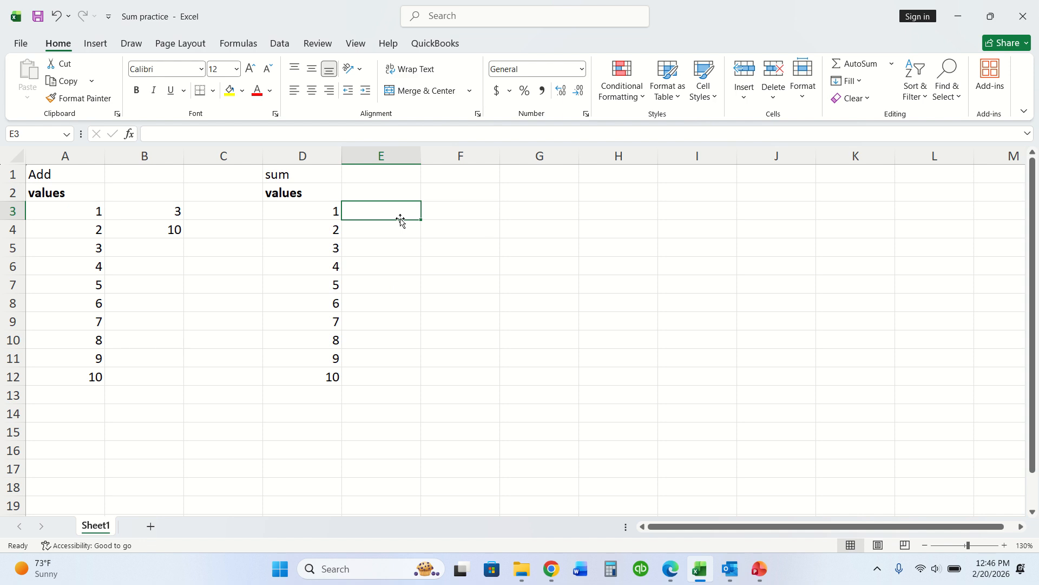
Step: Enter the formula =SUM(D3+D4+D5+D6) in cell E3 to add the first four values of column D
type("=")
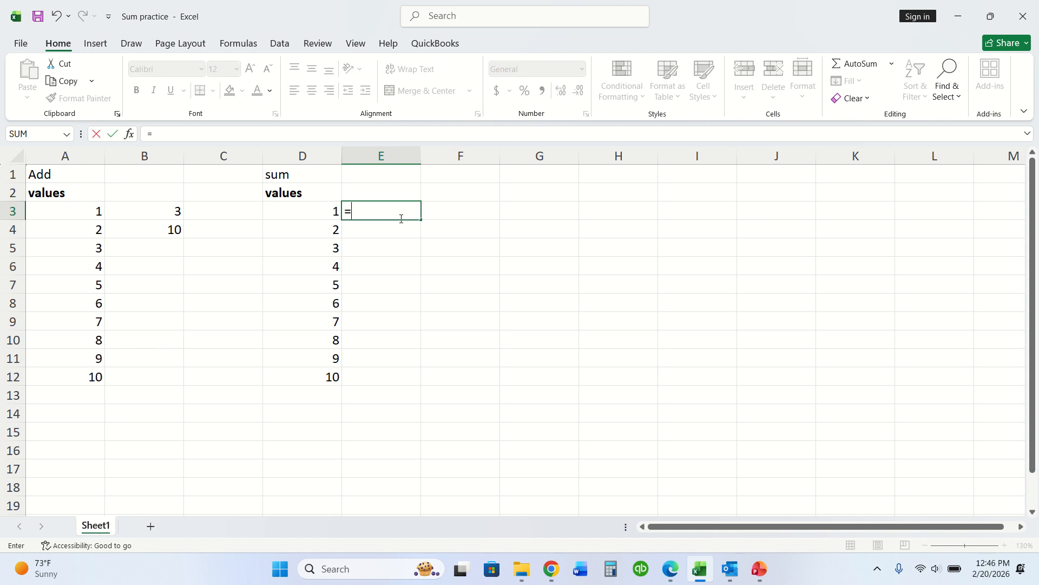
type("SUM")
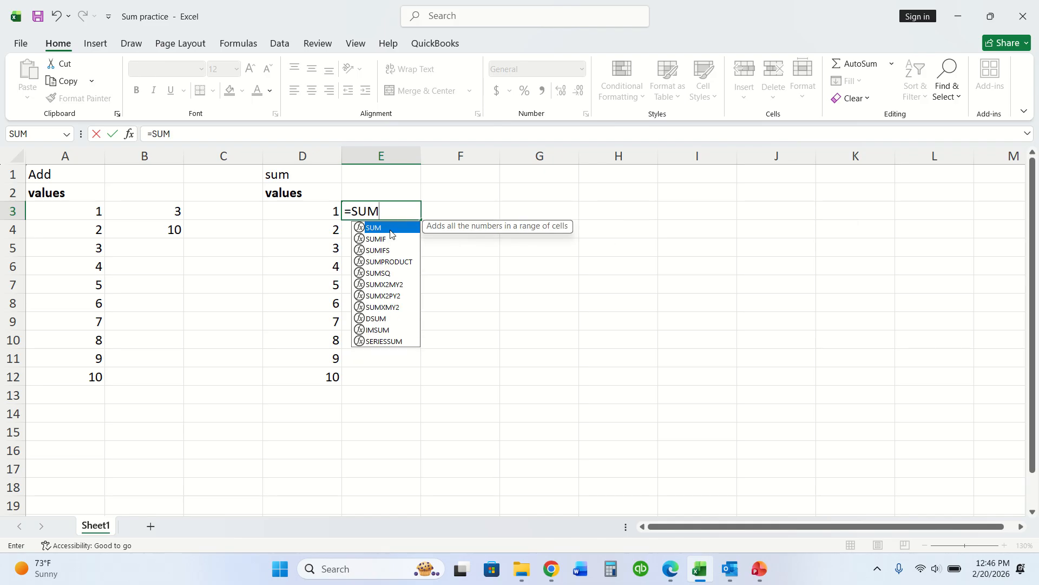
double_click(392, 232)
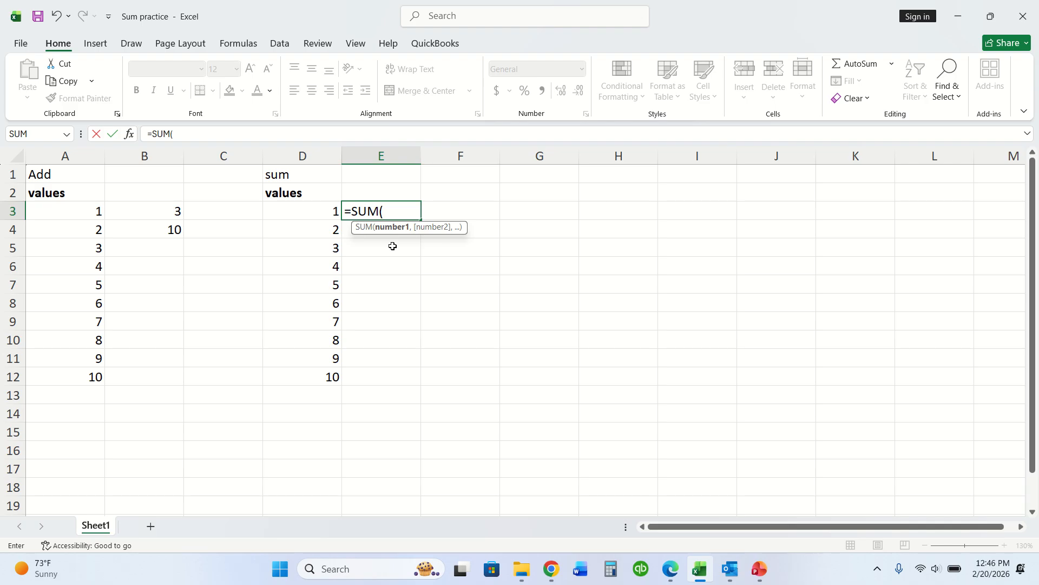
left_click(332, 211)
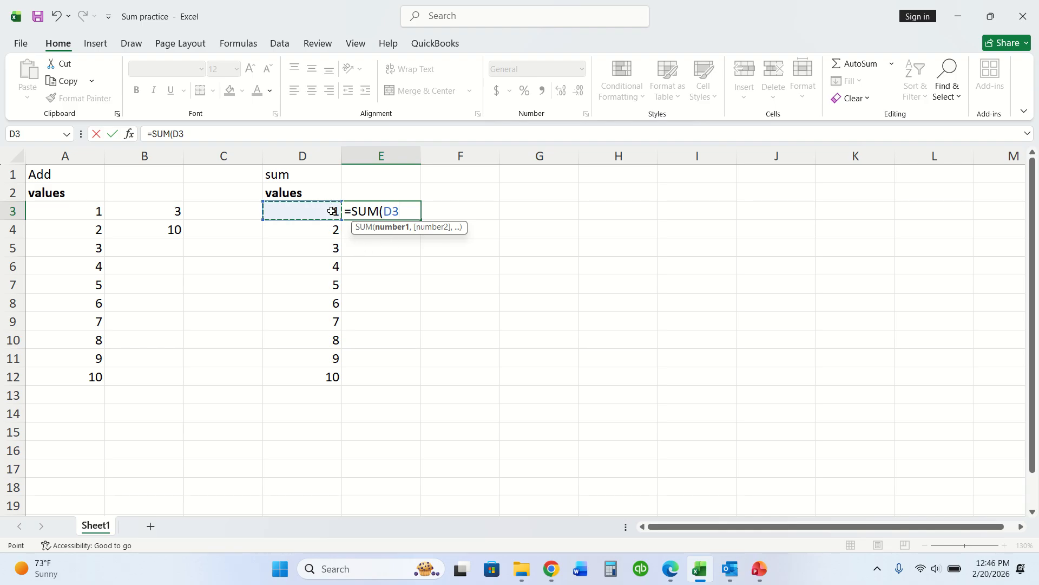
type("+")
left_click(336, 228)
type("+")
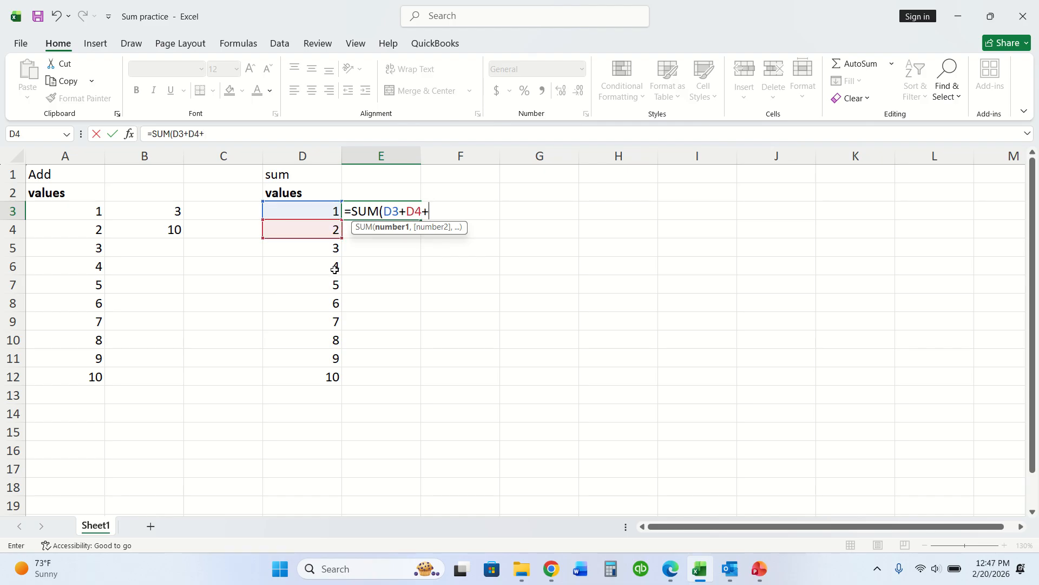
left_click(336, 248)
type("+")
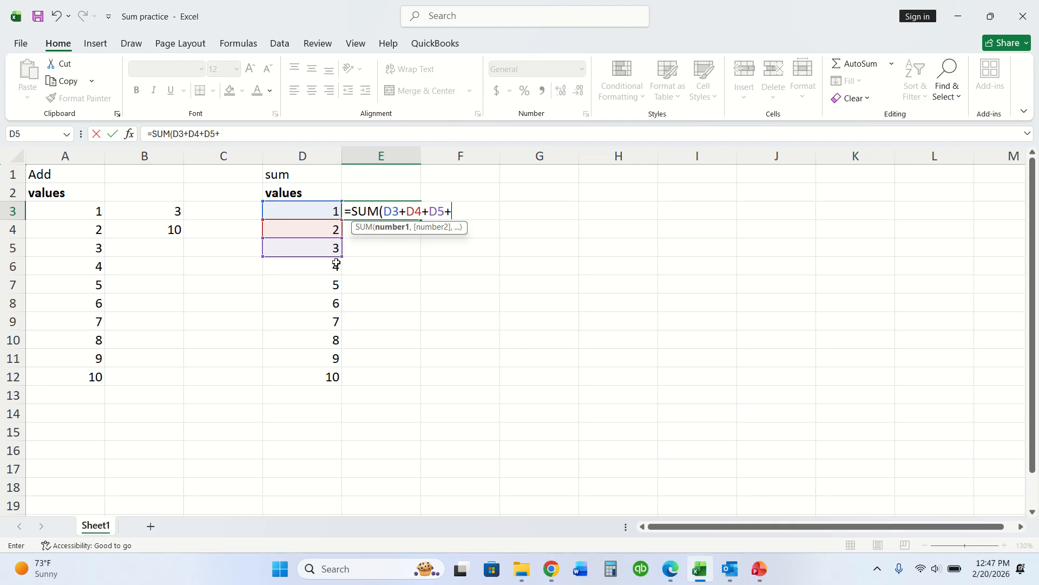
left_click(338, 266)
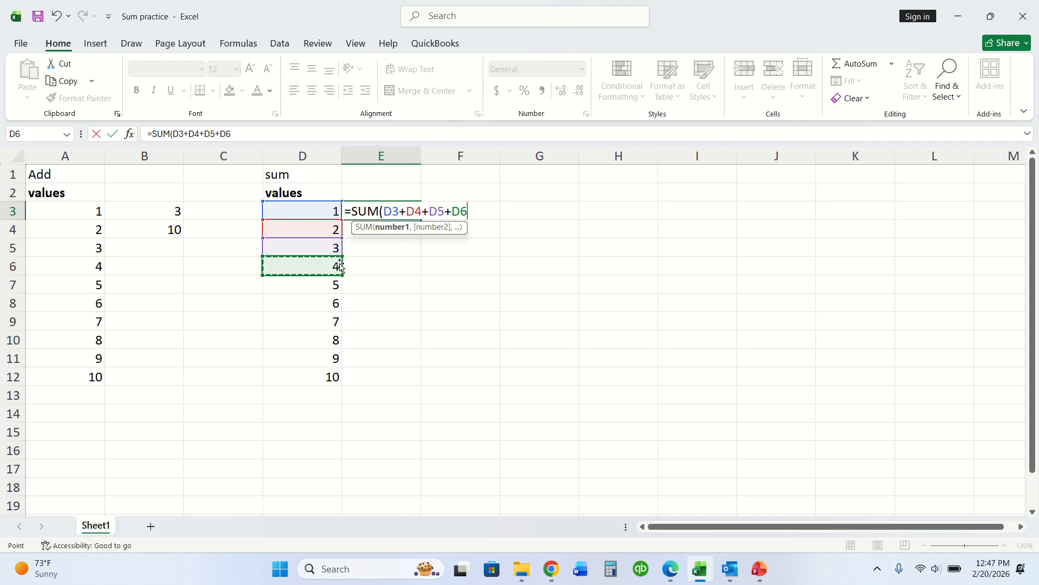
type(")")
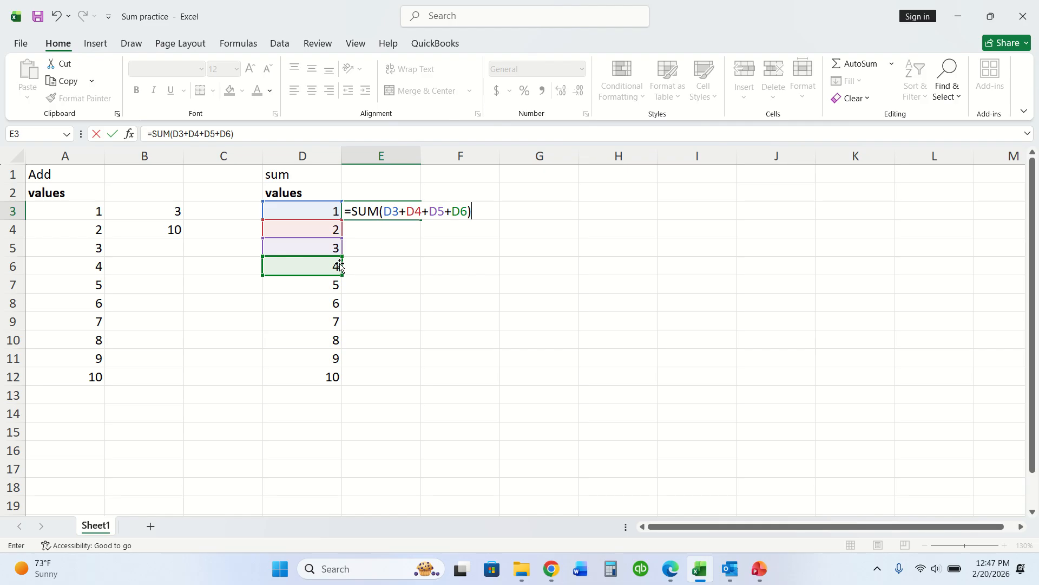
key("Return")
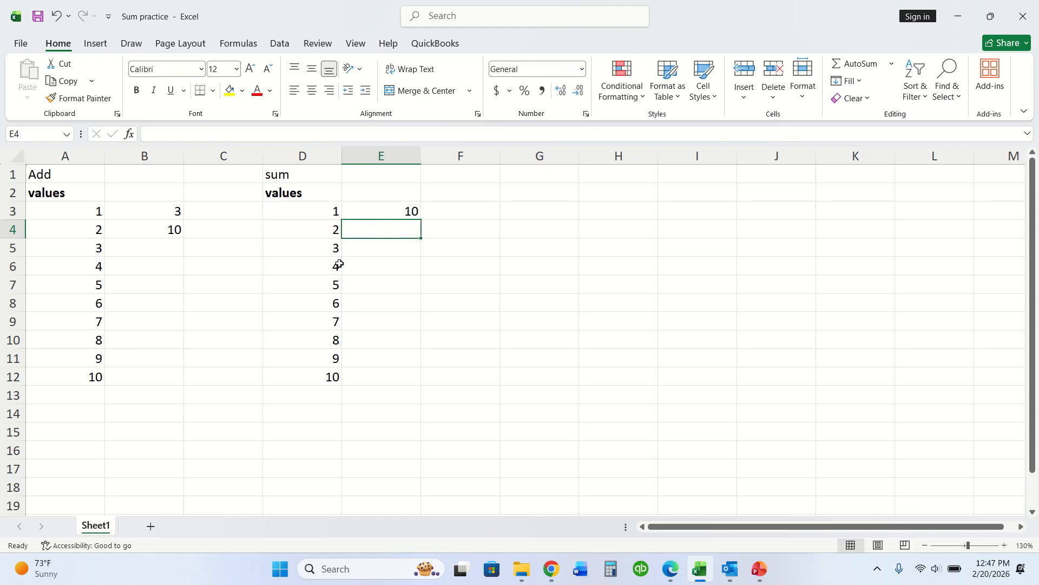
Step: Enter the formula =SUM(D3:D12) in cell D13 to total all the values of column D
left_click(331, 395)
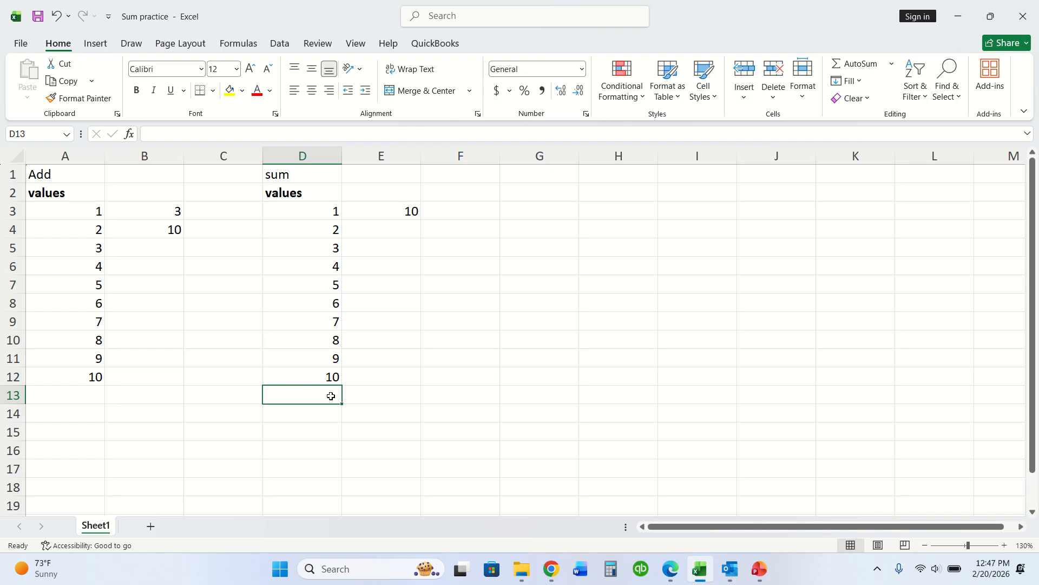
type("=SUM")
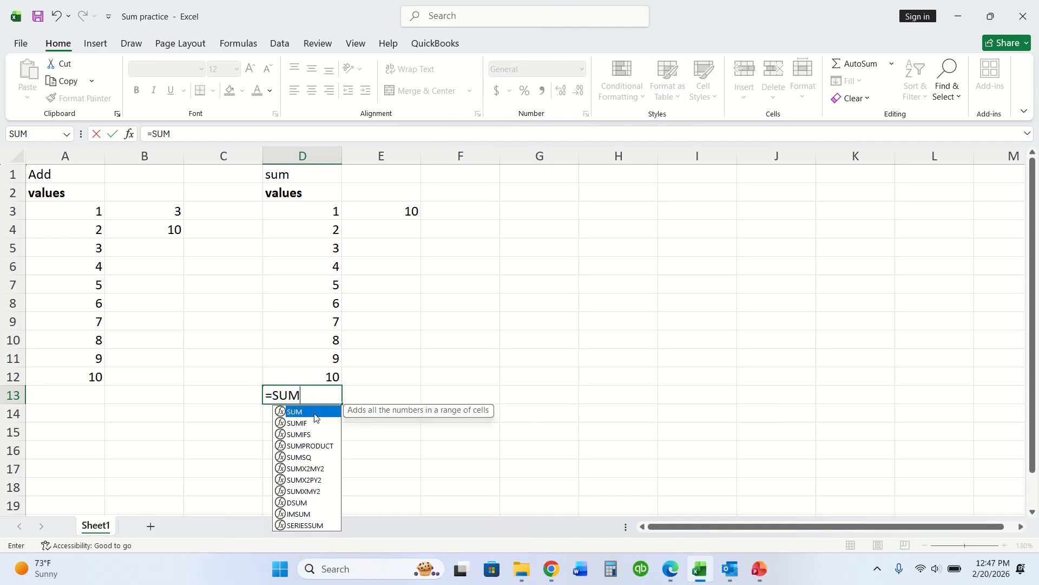
double_click(314, 414)
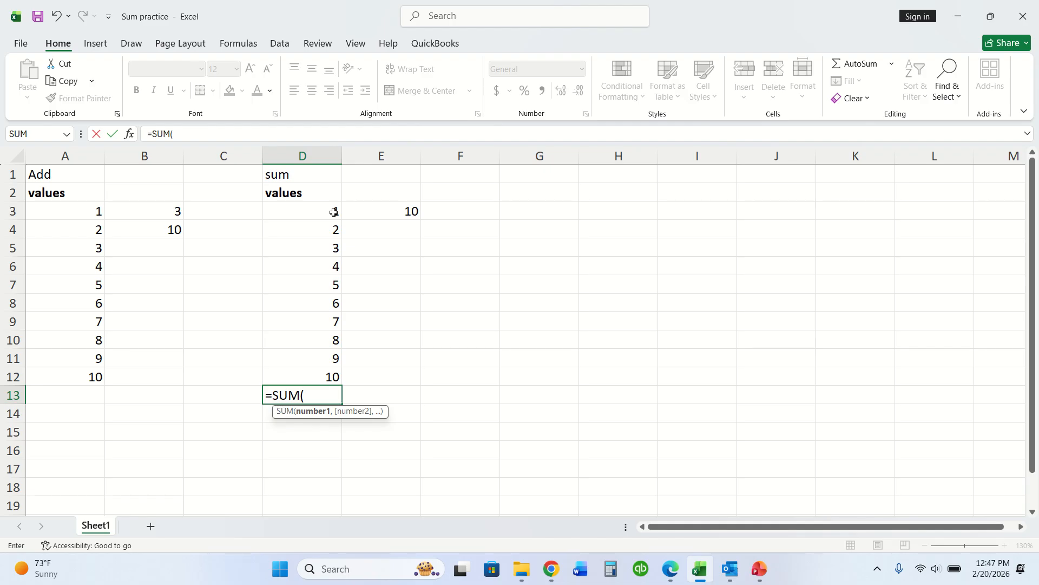
left_click_drag(316, 211, 310, 376)
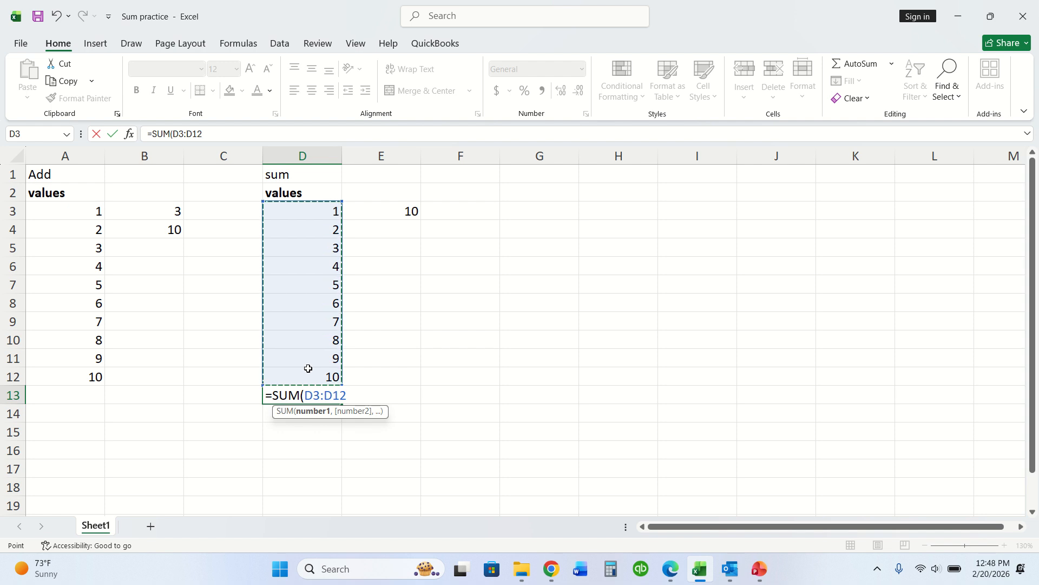
type(")")
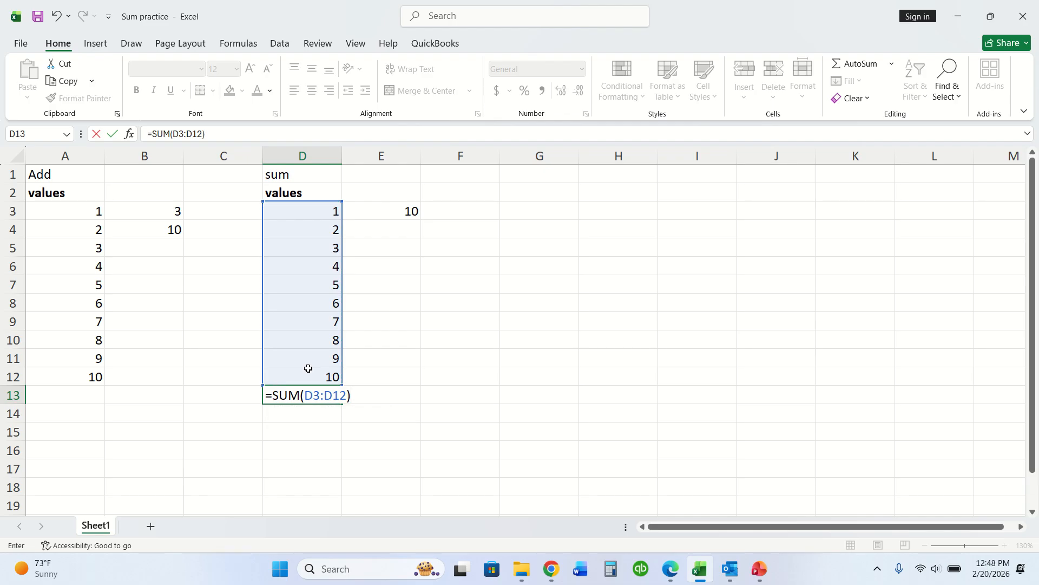
key("Return")
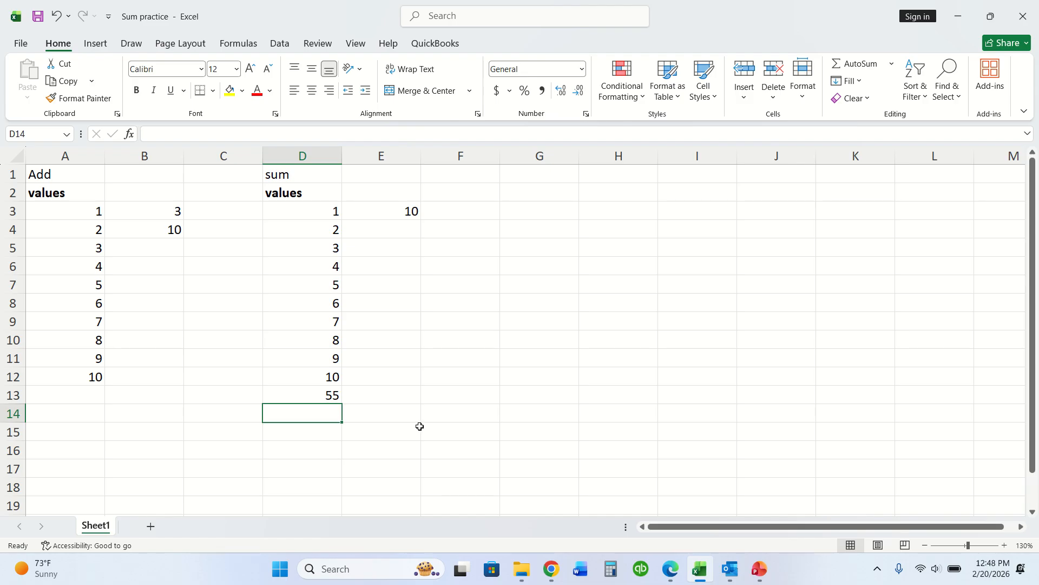
Step: Replace the formula in cell D13 with =SUM(D3:D6,D10:D12) to add only the first four and last three values
left_click(339, 398)
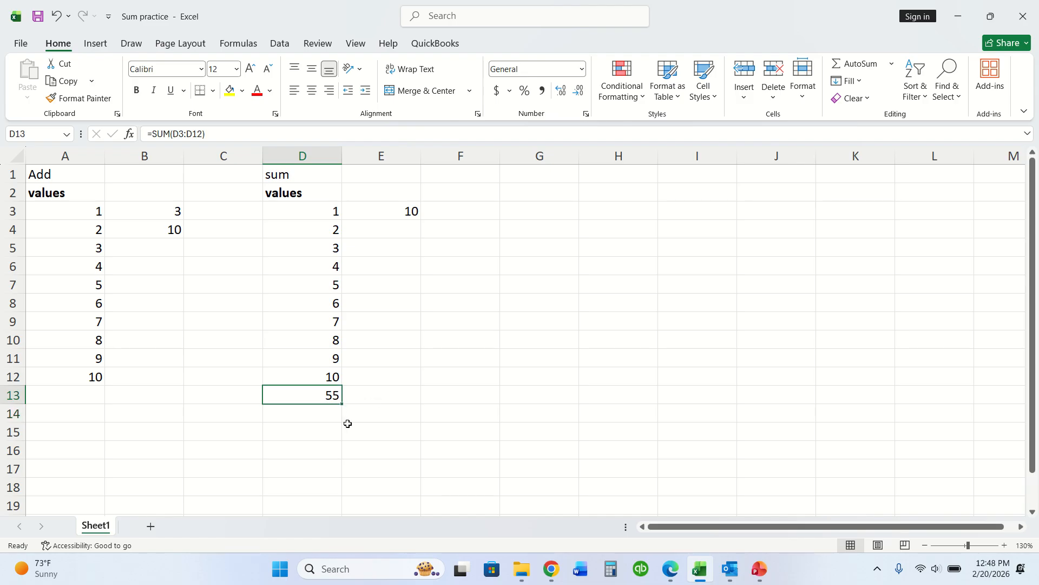
key("Delete")
type("=")
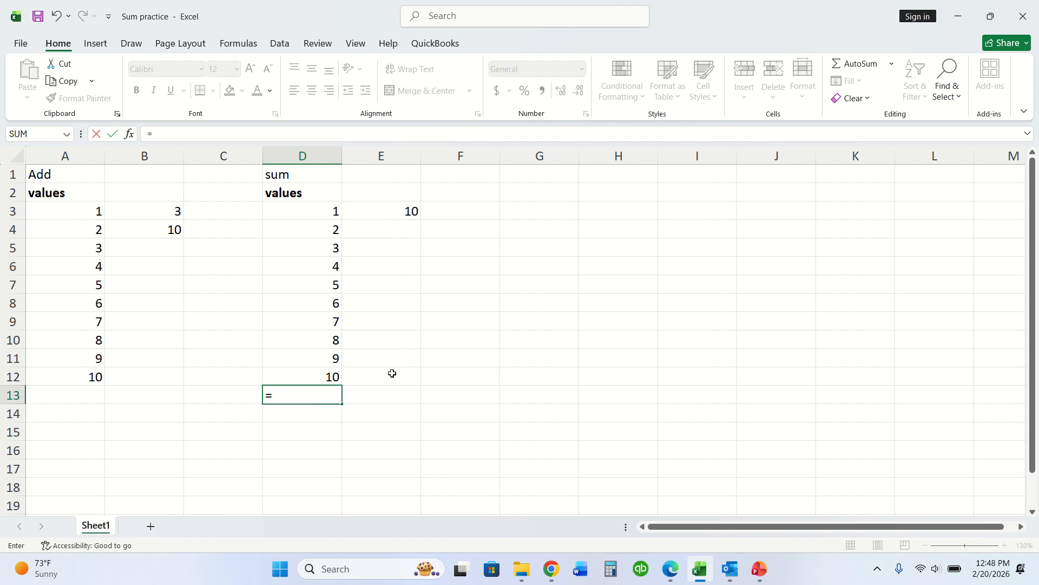
type("SUM")
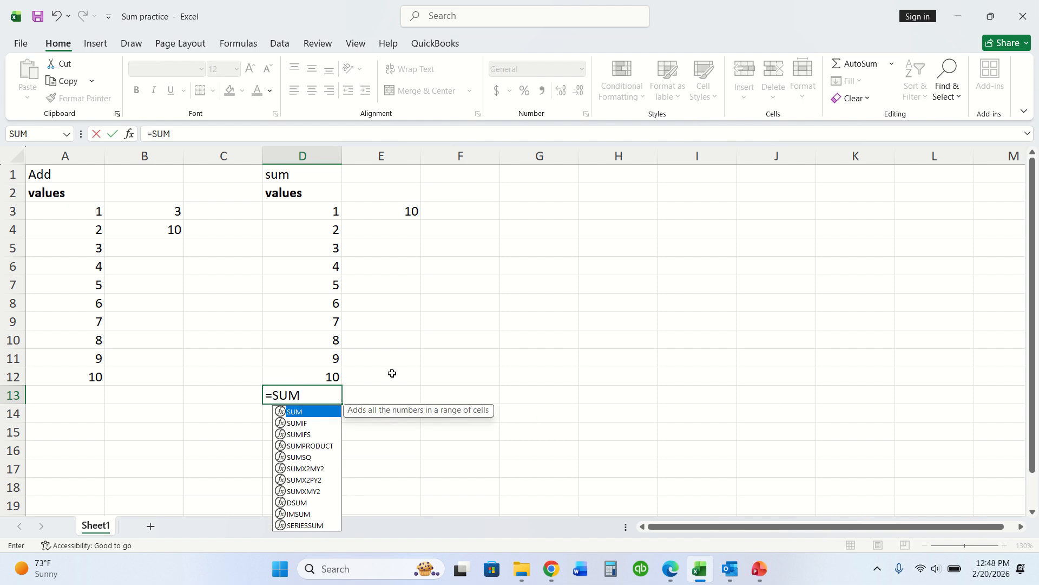
double_click(310, 414)
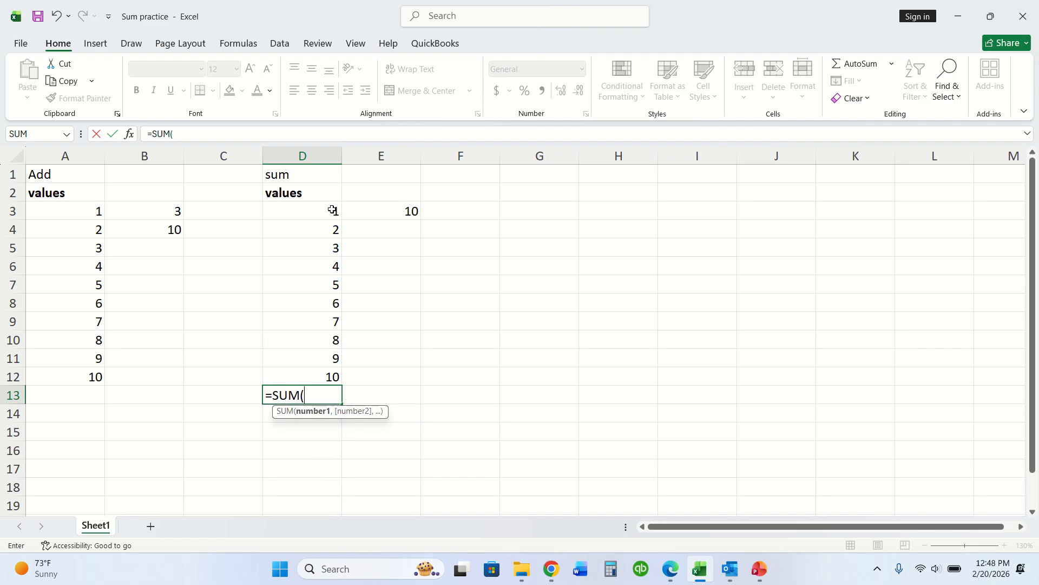
left_click_drag(333, 210, 336, 263)
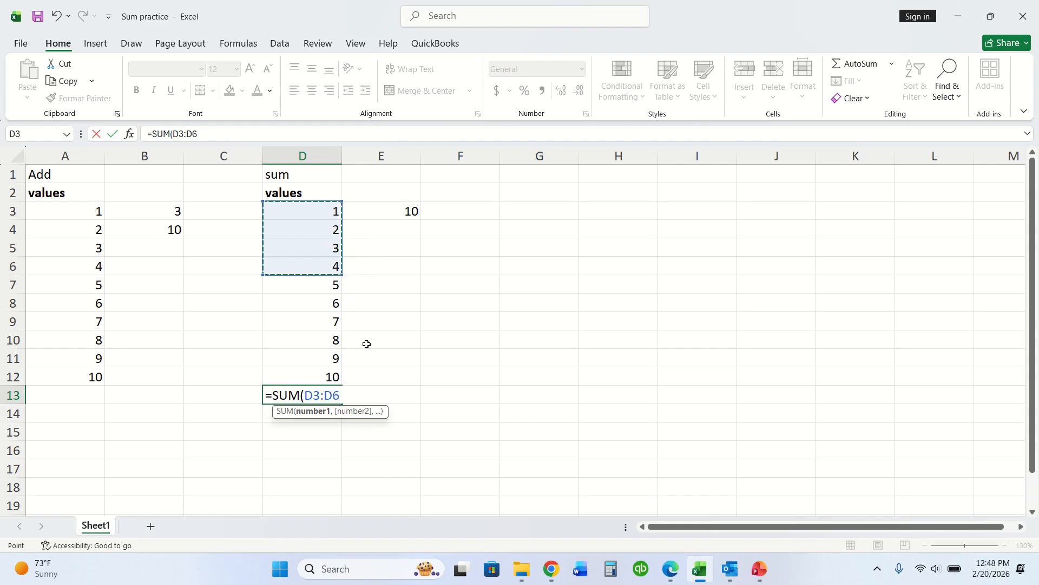
type(",")
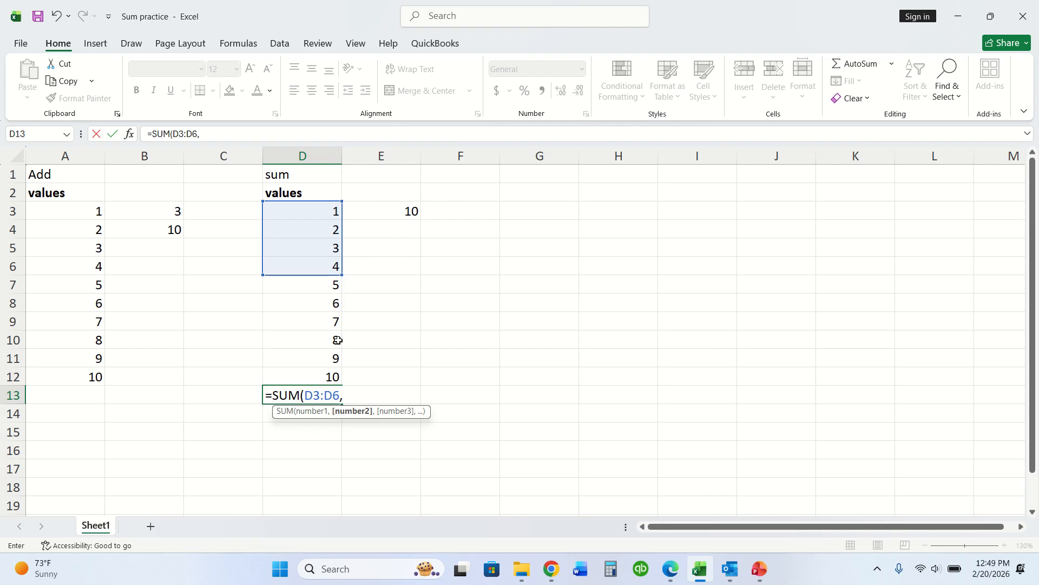
left_click_drag(338, 340, 338, 374)
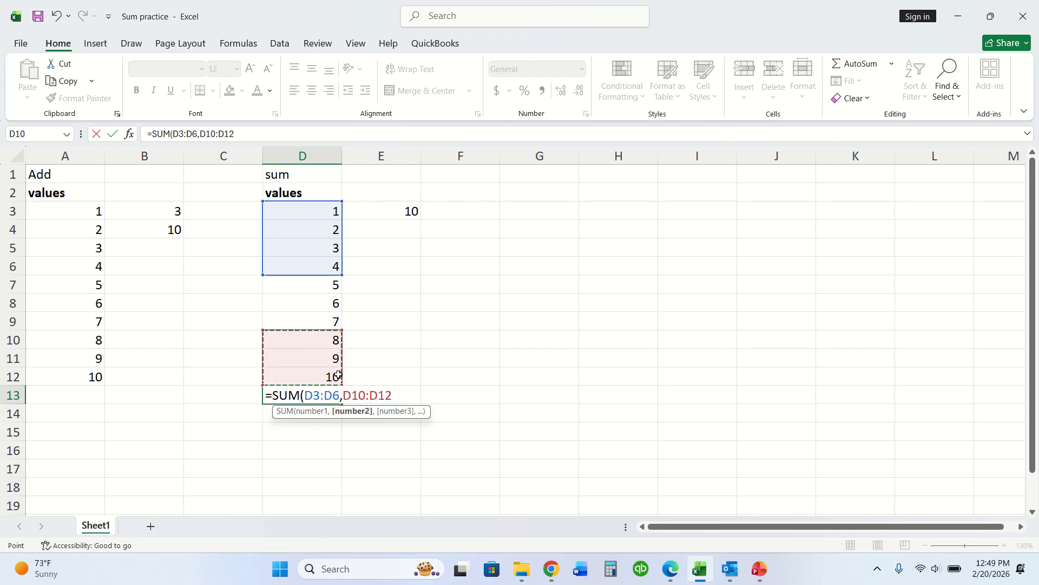
type(")")
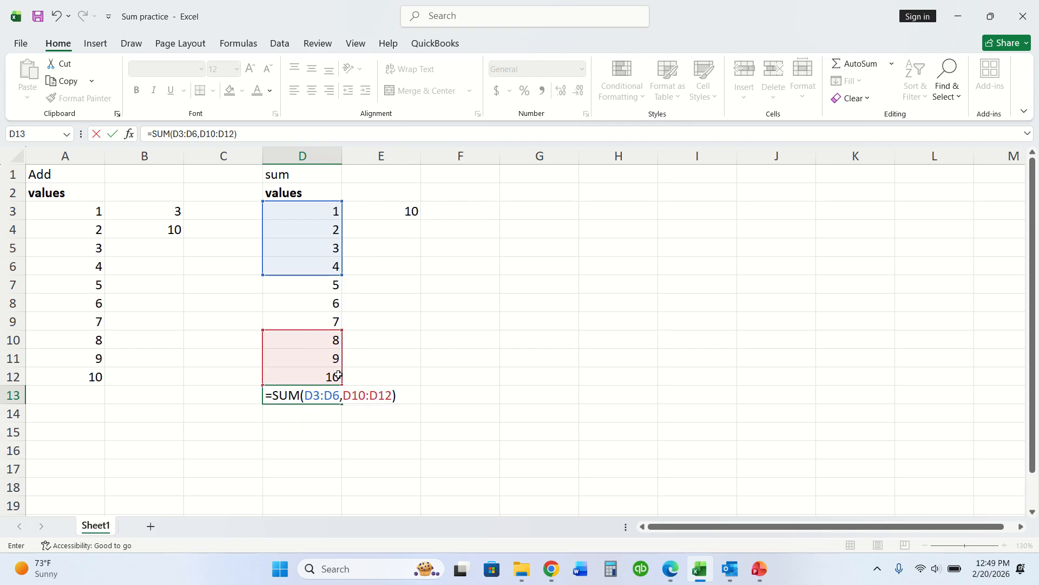
key("Return")
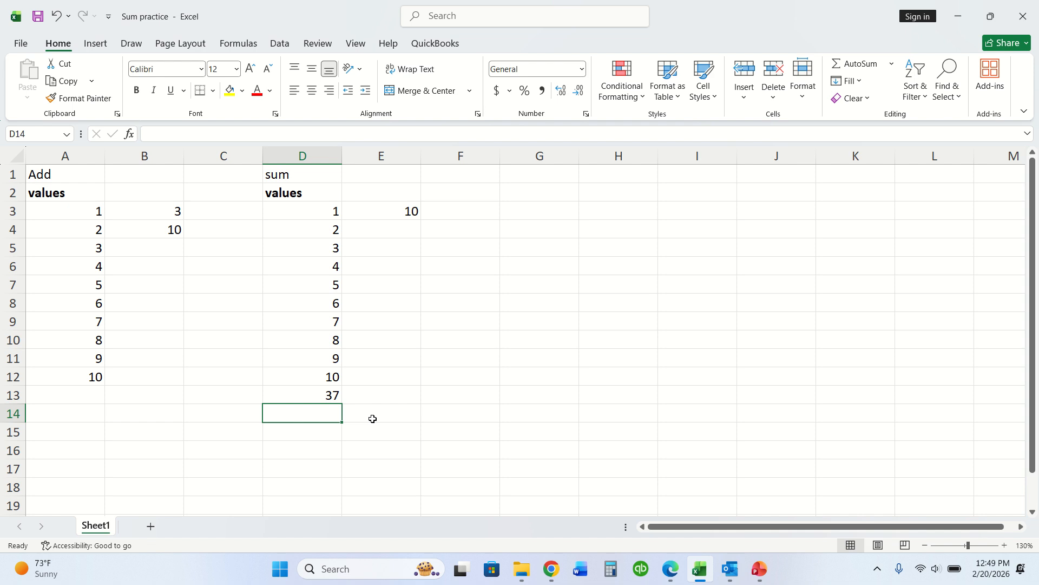
mouse_move(509, 4)
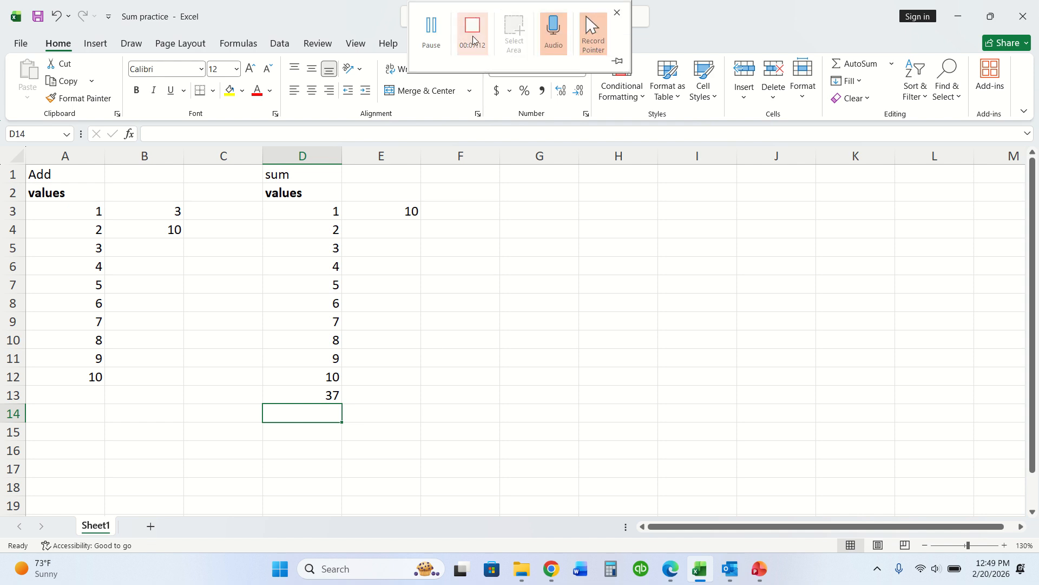